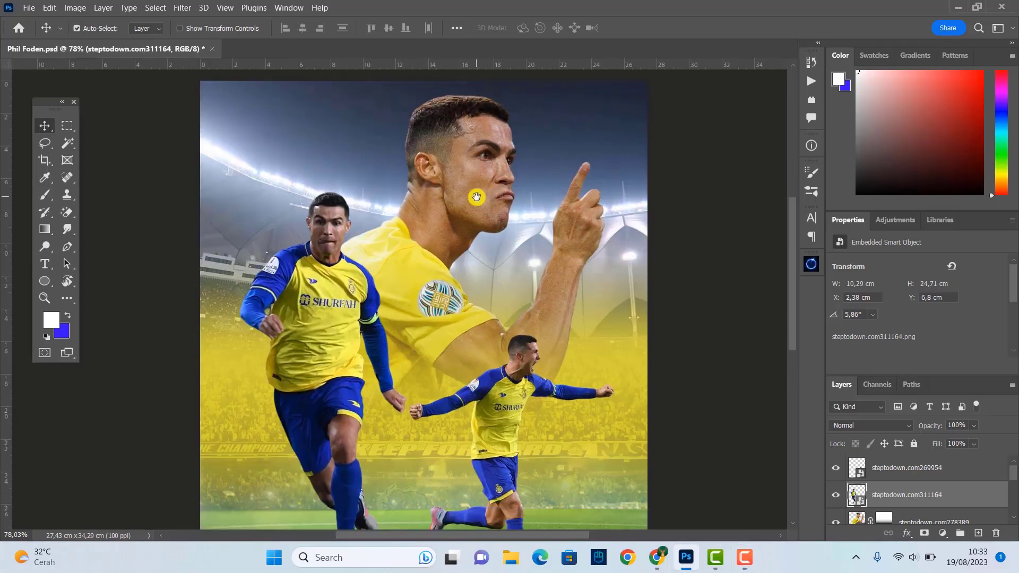
Apply the Topaz Adjust 5 Crisp preset to the large face cutout.
{"action": "left_click", "coordinate": [182, 7]}
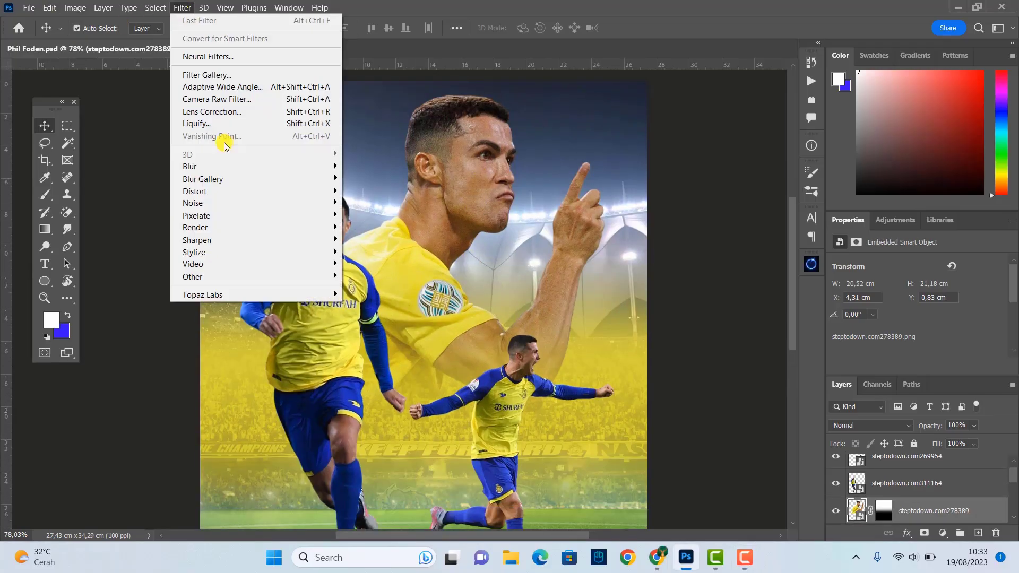
{"action": "left_click", "coordinate": [382, 292]}
{"action": "left_click", "coordinate": [180, 35]}
{"action": "left_click", "coordinate": [90, 227]}
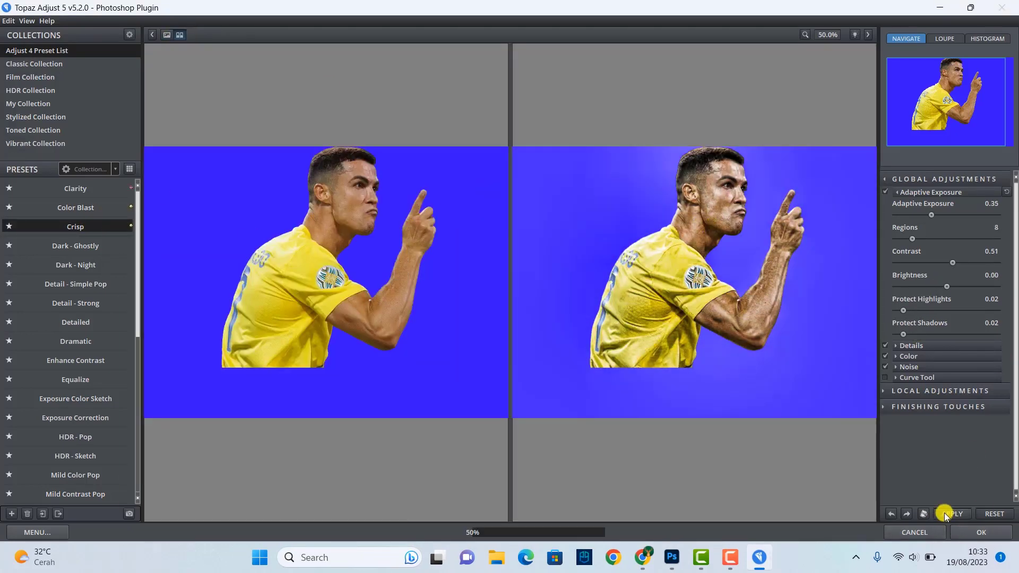
{"action": "left_click", "coordinate": [994, 514]}
{"action": "left_click", "coordinate": [993, 535]}
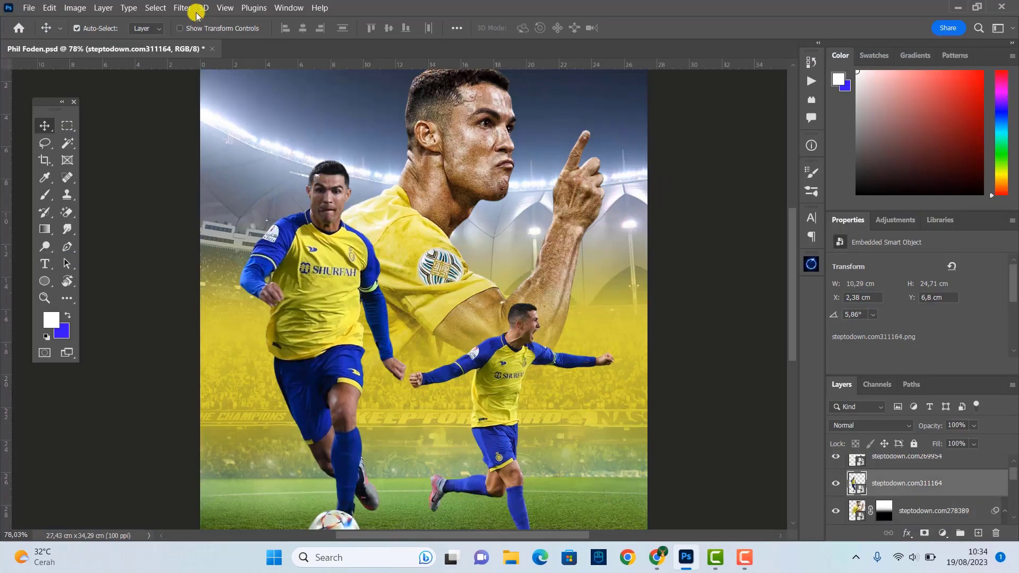
Apply the Topaz Adjust 5 Crisp preset to the dribbling cutout.
{"action": "left_click", "coordinate": [182, 8]}
{"action": "left_click", "coordinate": [207, 20]}
{"action": "left_click", "coordinate": [183, 36]}
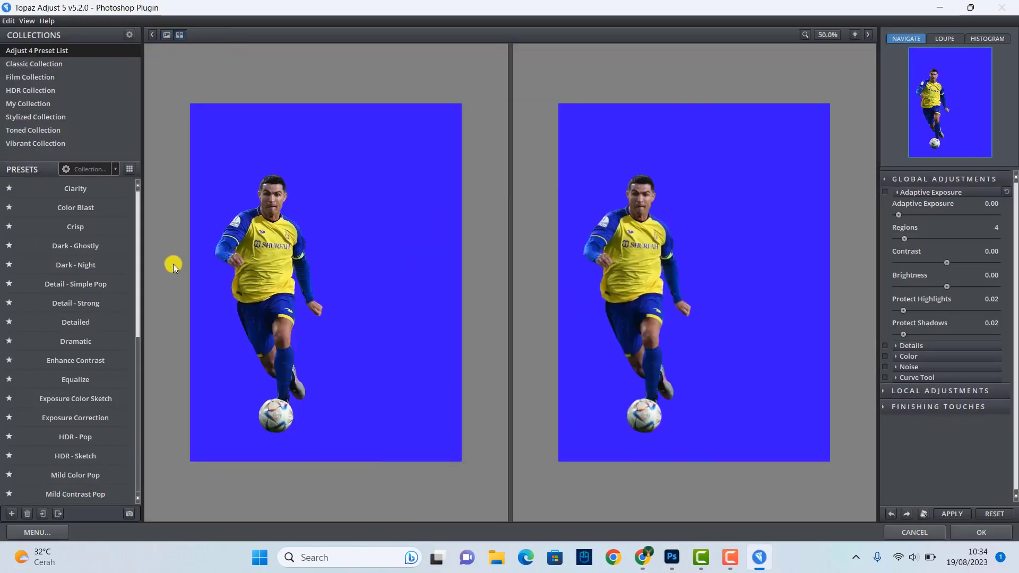
{"action": "left_click", "coordinate": [75, 227]}
{"action": "left_click", "coordinate": [981, 532]}
Apply Topaz Adjust 5 to the celebrating cutout and add a new empty Layer 1.
{"action": "left_click", "coordinate": [182, 7]}
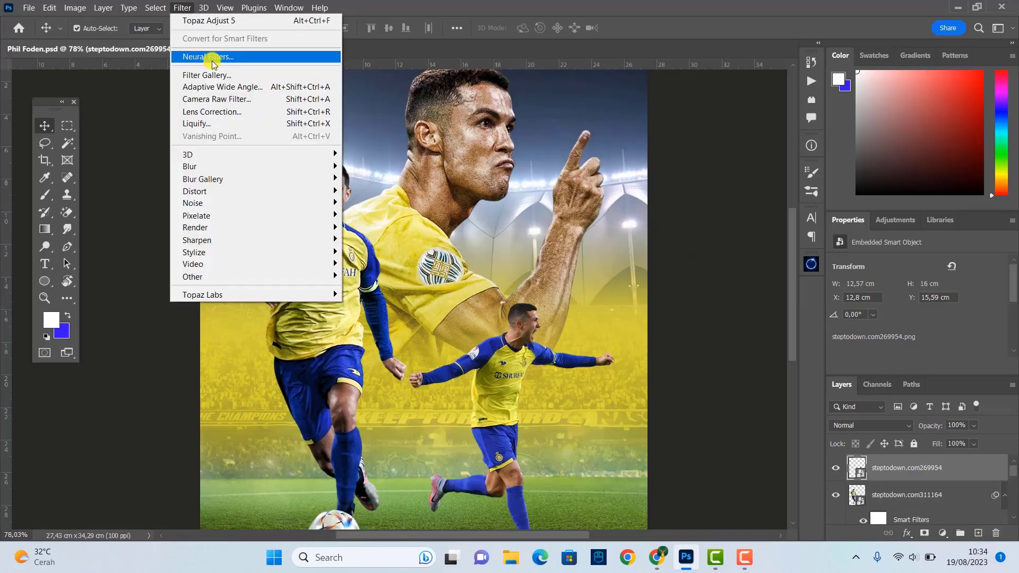
{"action": "left_click", "coordinate": [207, 20]}
{"action": "left_click", "coordinate": [314, 399]}
{"action": "left_click", "coordinate": [993, 533]}
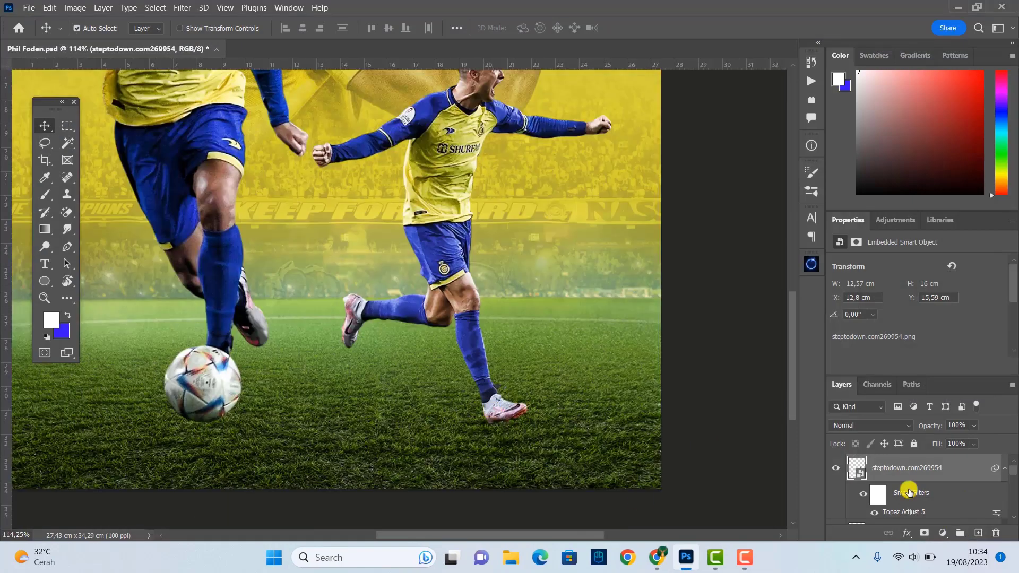
{"action": "left_click", "coordinate": [978, 533]}
Paint soft black 88 px brush shadows under the players' boots and the ball on Layer 1.
{"action": "key", "text": "b"}
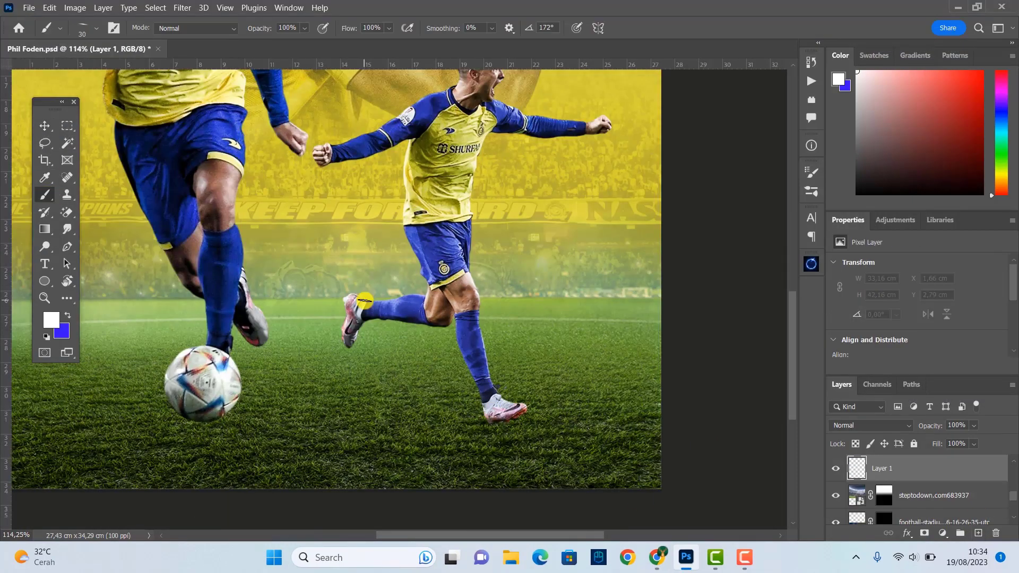
{"action": "key", "text": "d"}
{"action": "right_click", "coordinate": [429, 374]}
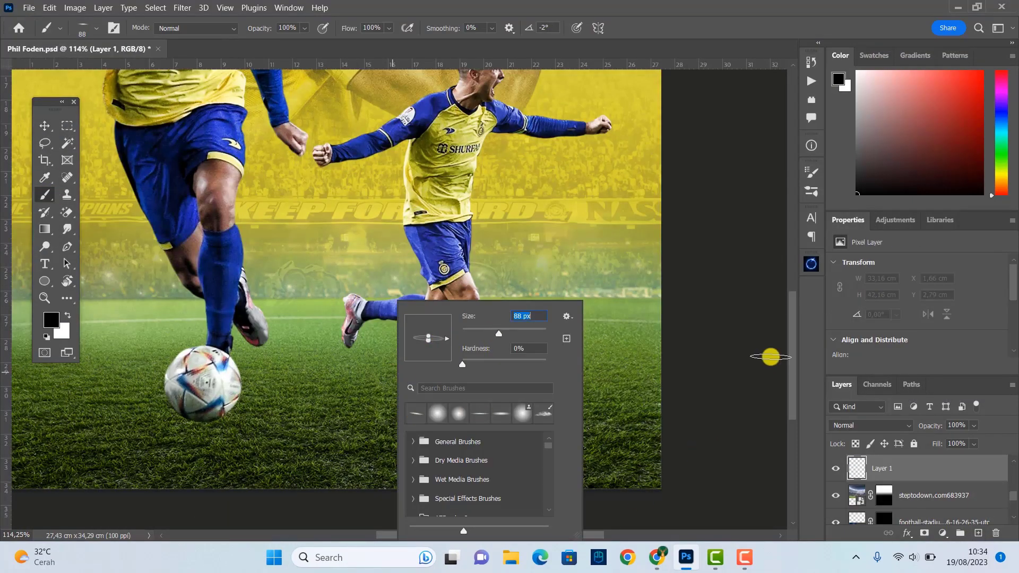
{"action": "key", "text": "Return"}
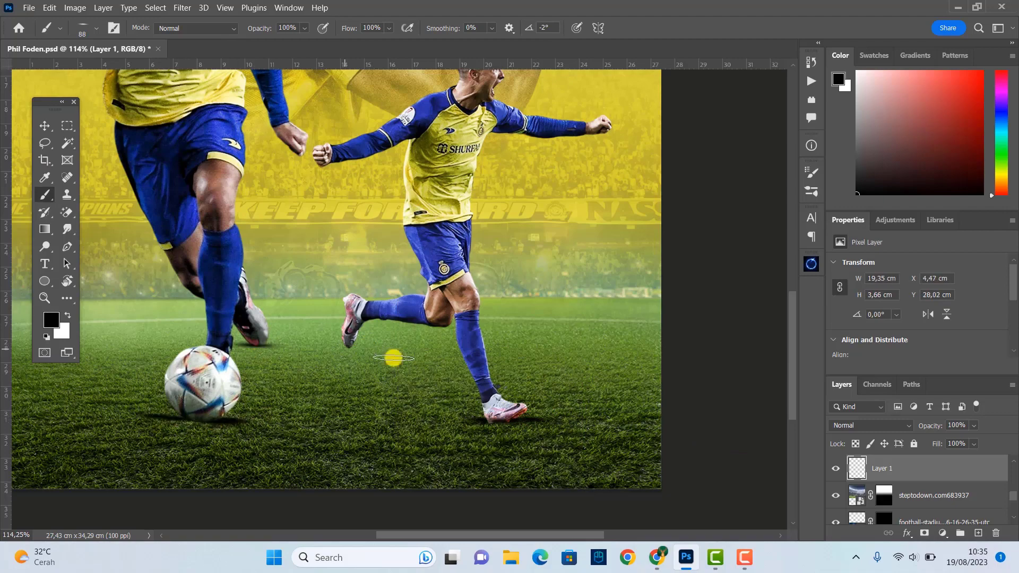
{"action": "key", "text": "ctrl+0"}
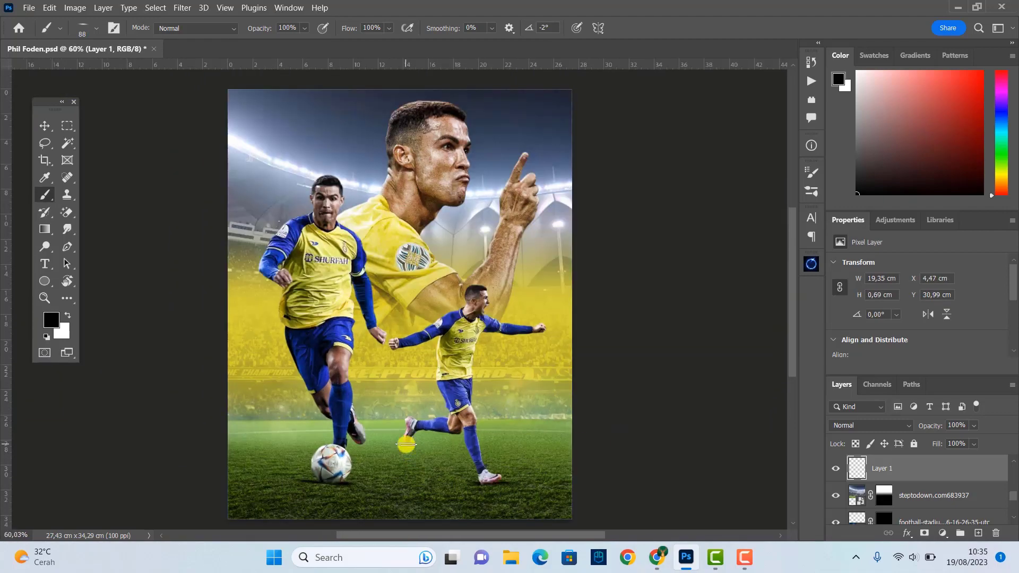
Give the large face cutout a Camera Raw filter with more contrast, shadows and sharpening.
{"action": "key", "text": "v"}
{"action": "left_click", "coordinate": [546, 266]}
{"action": "scroll", "coordinate": [546, 266], "scroll_direction": "up", "scroll_amount": 5}
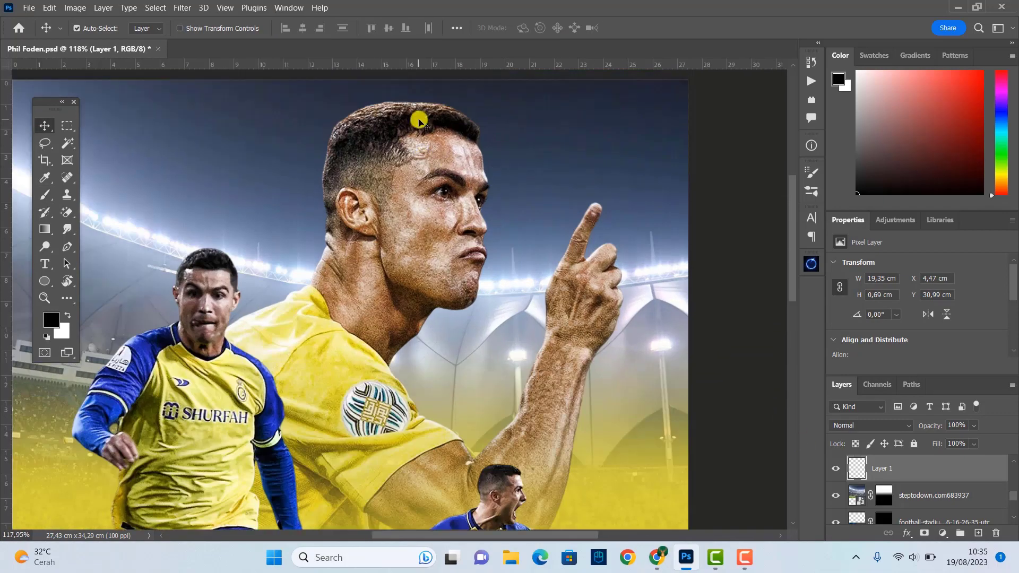
{"action": "key", "text": "shift+ctrl+a"}
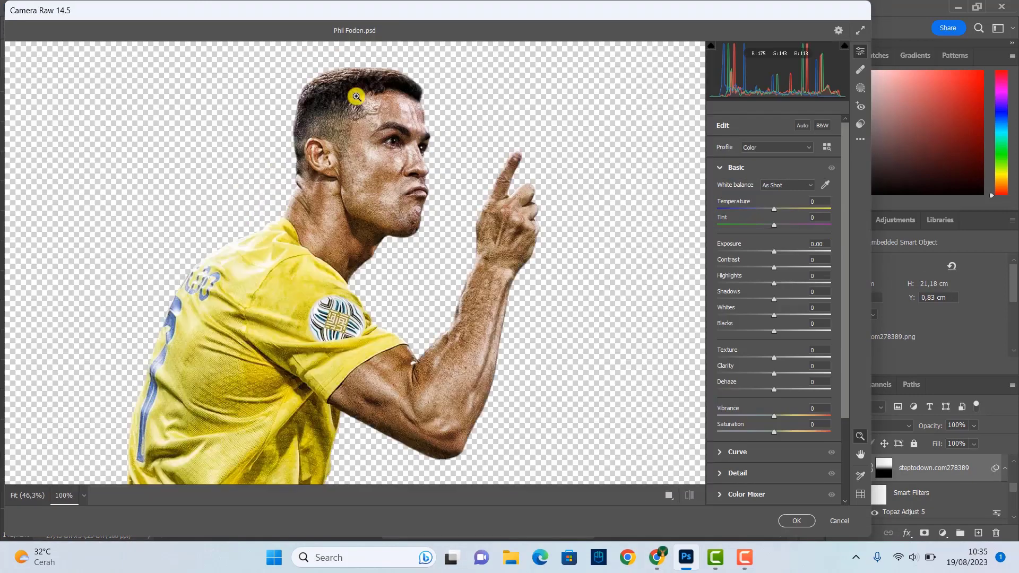
{"action": "left_click_drag", "start_coordinate": [775, 301], "coordinate": [784, 267]}
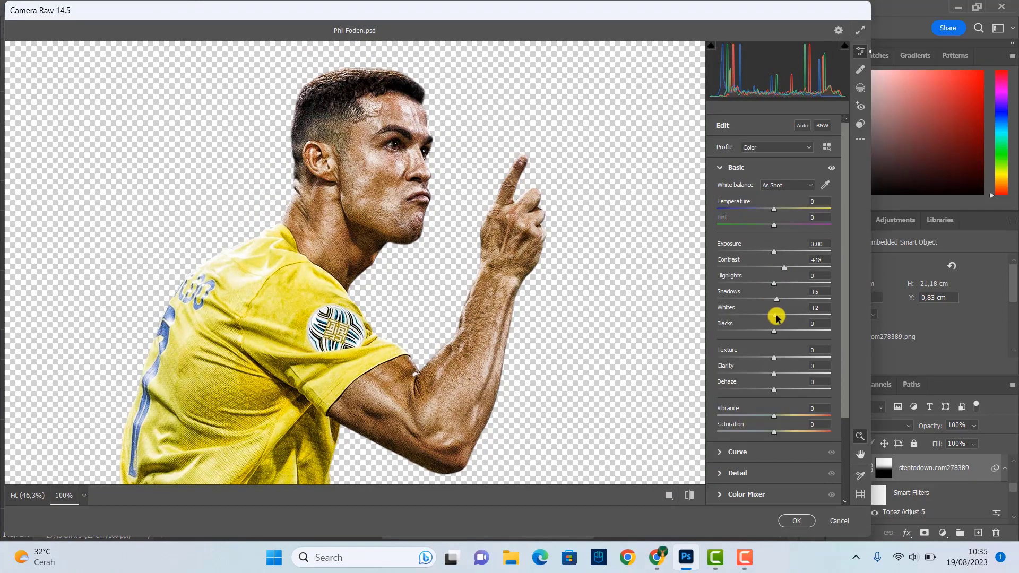
{"action": "left_click", "coordinate": [718, 471]}
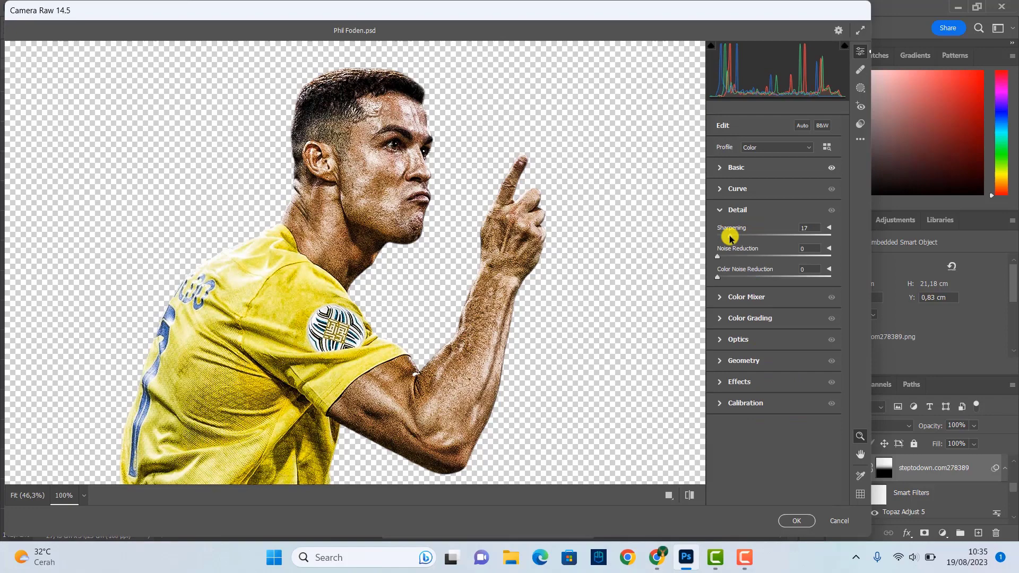
{"action": "left_click", "coordinate": [796, 520]}
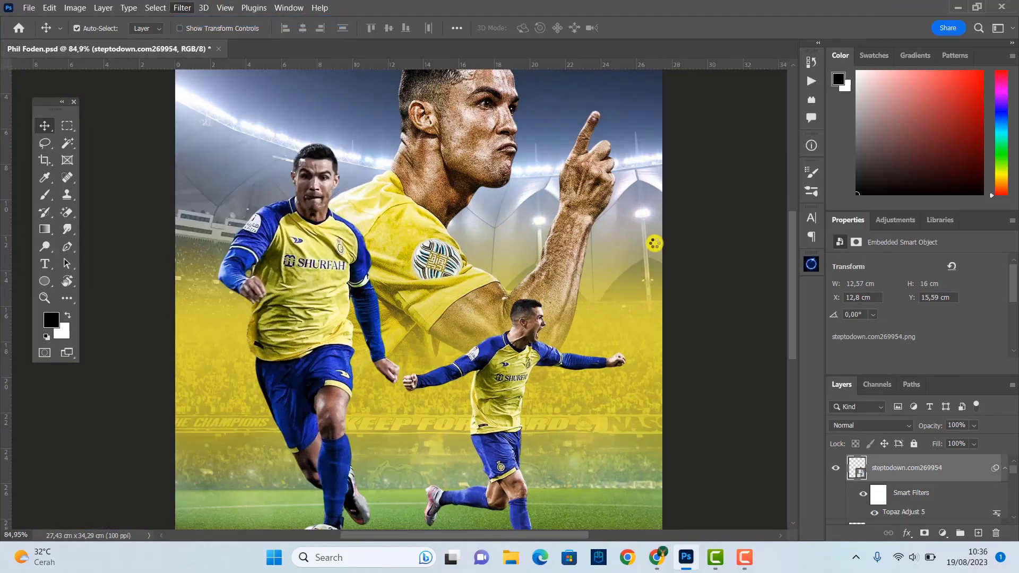
Reuse the previous Camera Raw settings on the celebrating and dribbling cutouts, then add Layer 2.
{"action": "key", "text": "ctrl+shift+a"}
{"action": "left_click", "coordinate": [860, 139]}
{"action": "left_click", "coordinate": [856, 187]}
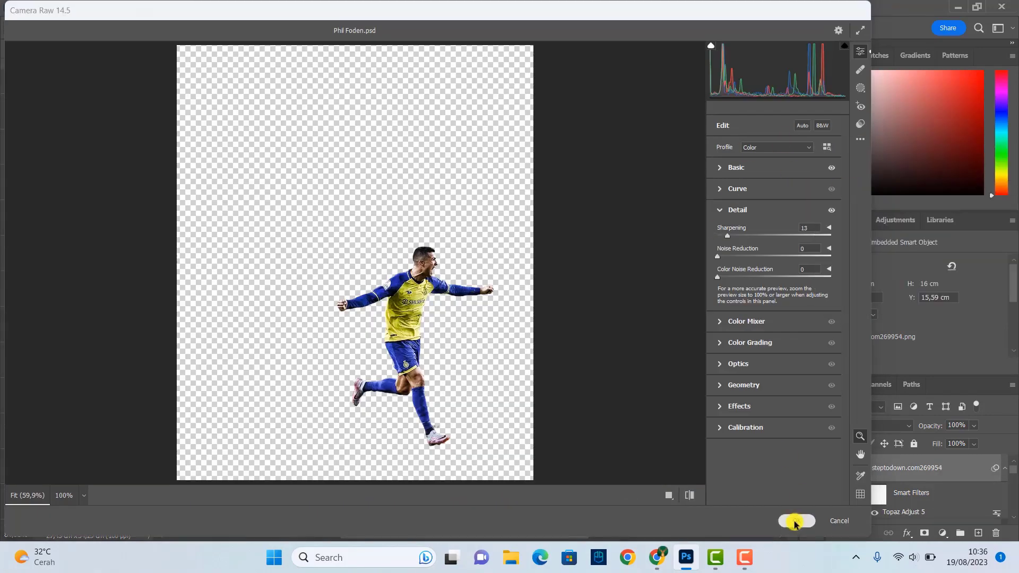
{"action": "left_click", "coordinate": [795, 522]}
{"action": "key", "text": "ctrl+shift+a"}
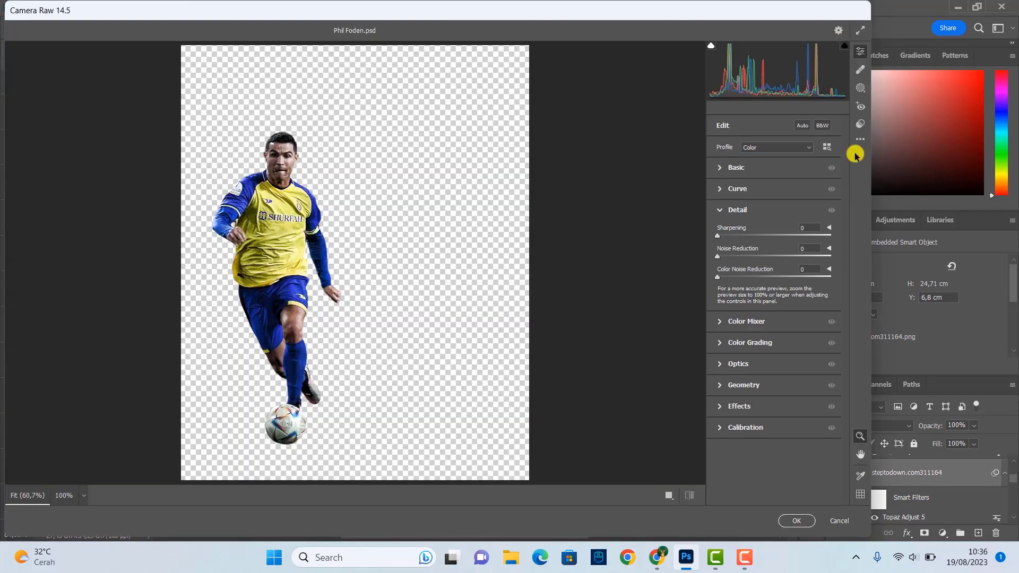
{"action": "left_click", "coordinate": [796, 520]}
{"action": "scroll", "coordinate": [660, 209], "scroll_direction": "up", "scroll_amount": 3}
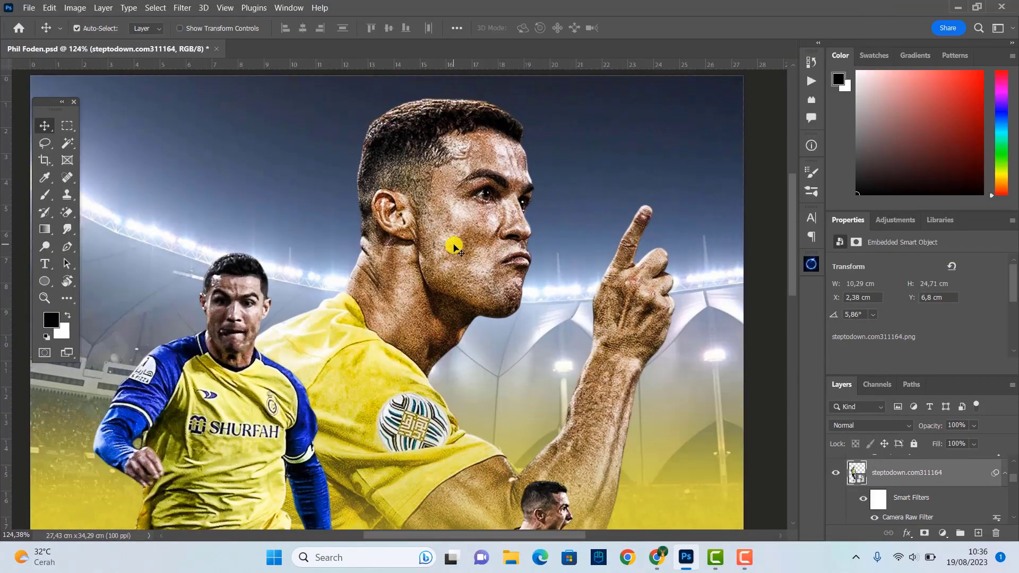
{"action": "left_click", "coordinate": [978, 533]}
Fill Layer 2 with 50% gray and set its blend mode to Overlay.
{"action": "left_click", "coordinate": [50, 8]}
{"action": "left_click", "coordinate": [80, 200]}
{"action": "key", "text": "Return"}
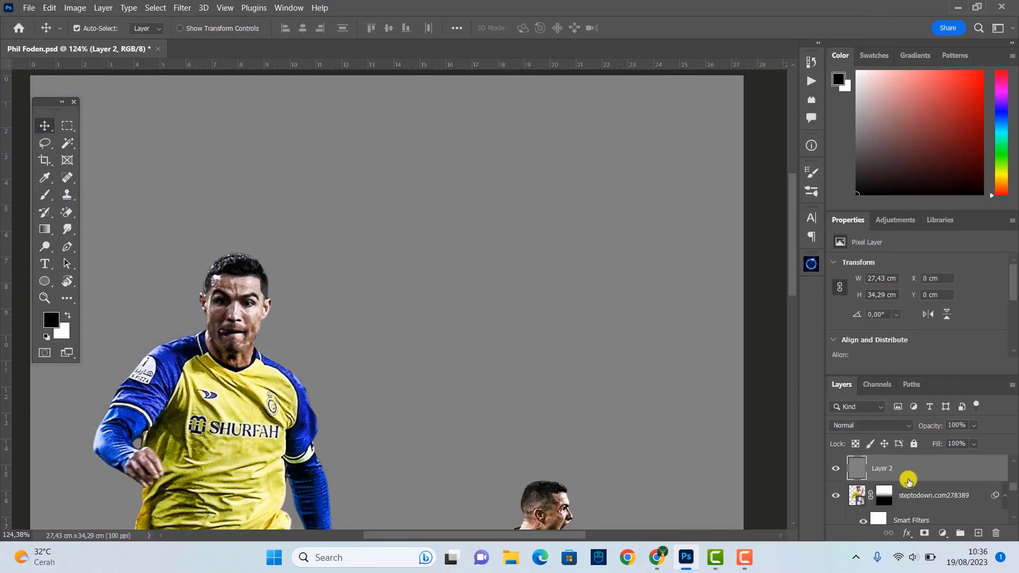
{"action": "left_click", "coordinate": [870, 425]}
{"action": "left_click", "coordinate": [849, 366]}
Dodge and burn the large face on the gray Overlay layer.
{"action": "right_click", "coordinate": [45, 246]}
{"action": "left_click", "coordinate": [90, 247]}
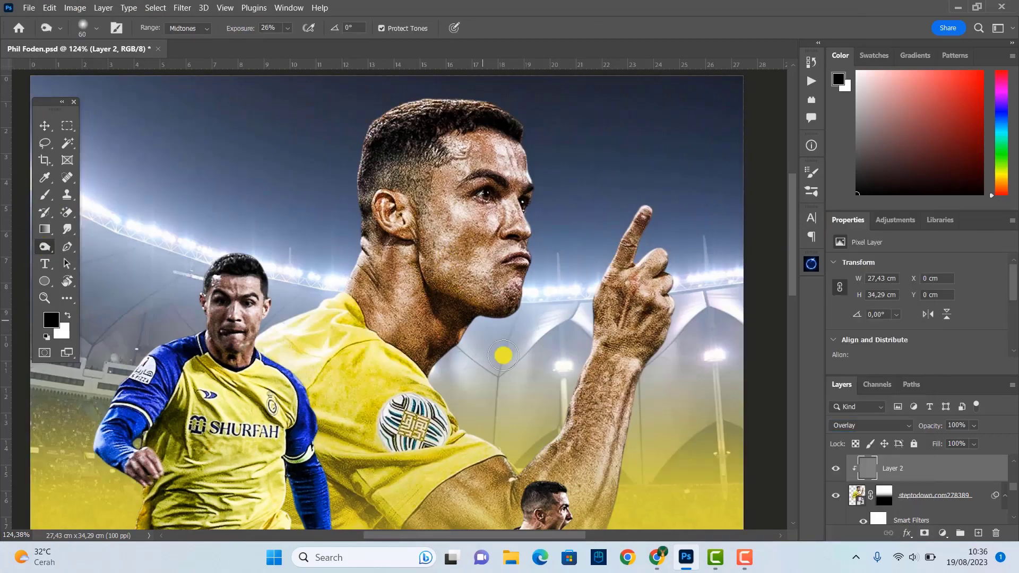
{"action": "scroll", "coordinate": [380, 465], "scroll_direction": "down", "scroll_amount": 2}
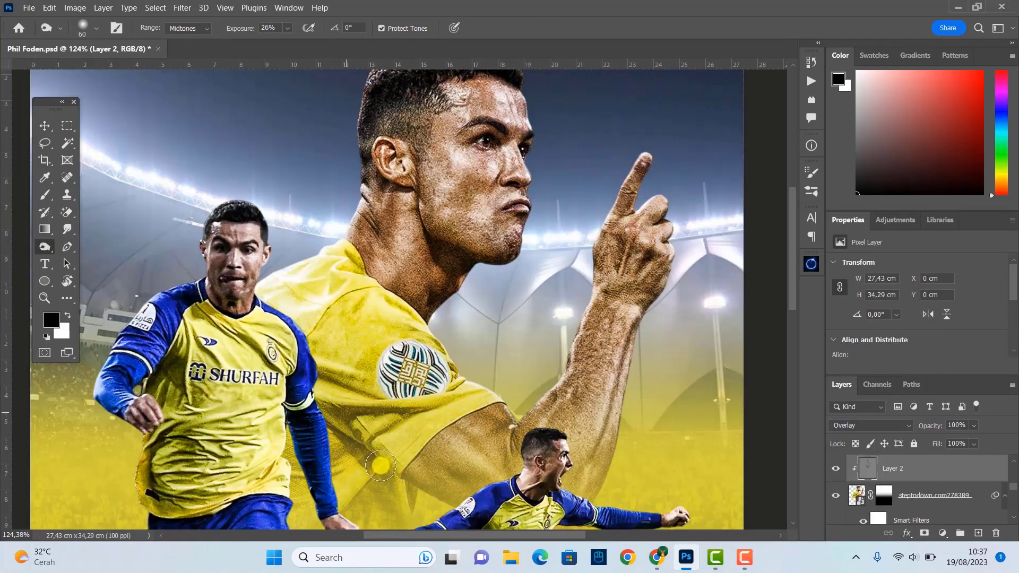
{"action": "scroll", "coordinate": [477, 444], "scroll_direction": "down", "scroll_amount": 3}
{"action": "scroll", "coordinate": [568, 446], "scroll_direction": "up", "scroll_amount": 3}
{"action": "scroll", "coordinate": [629, 209], "scroll_direction": "up", "scroll_amount": 2}
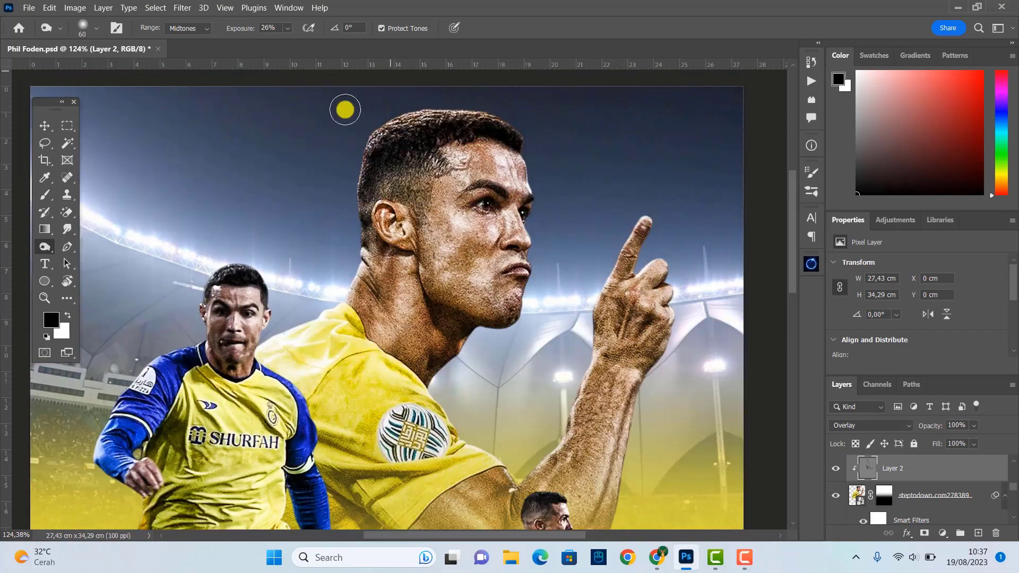
{"action": "scroll", "coordinate": [345, 110], "scroll_direction": "down", "scroll_amount": 1}
{"action": "left_click", "coordinate": [45, 246], "text": "alt"}
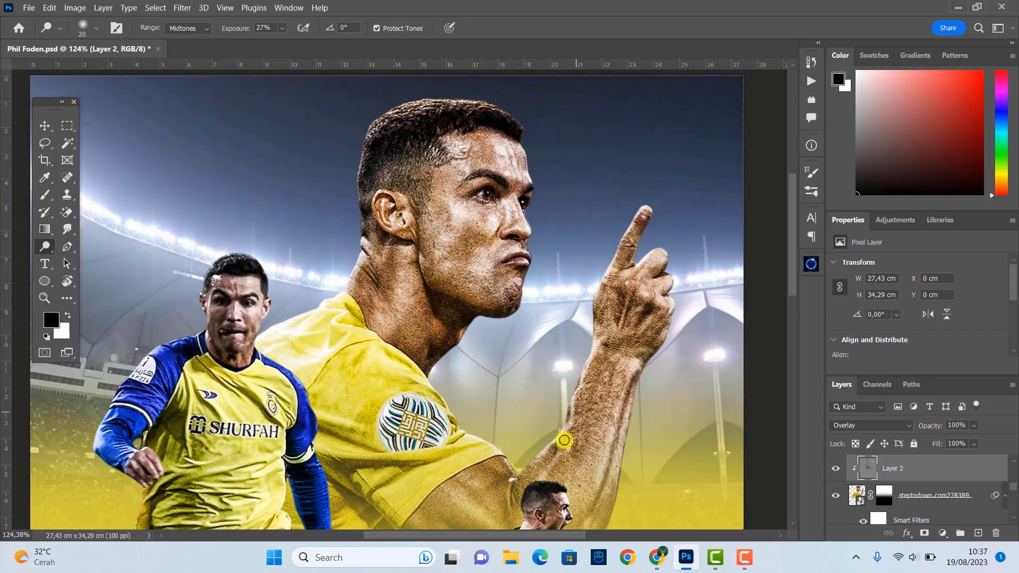
{"action": "scroll", "coordinate": [477, 440], "scroll_direction": "down", "scroll_amount": 2}
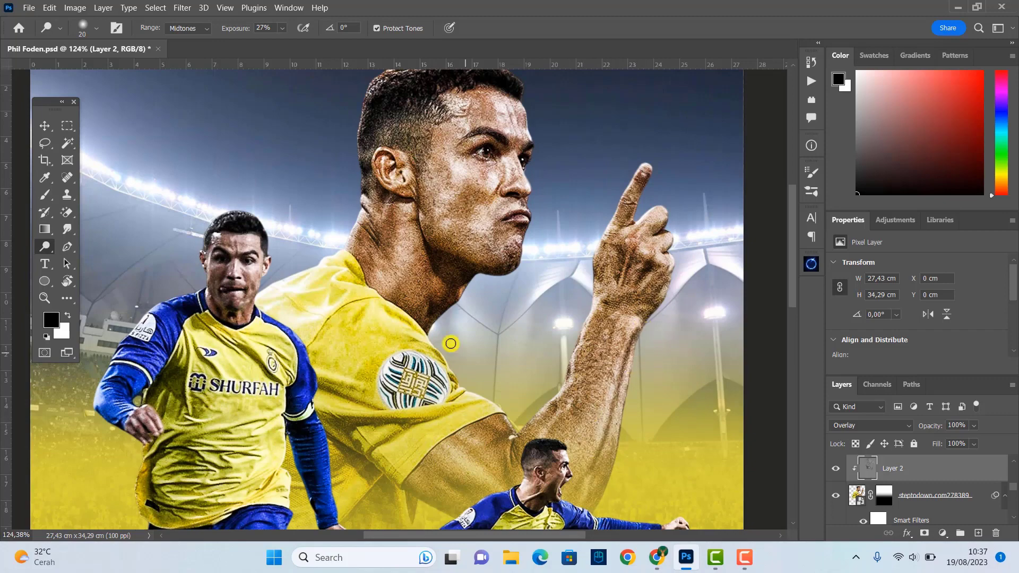
{"action": "scroll", "coordinate": [451, 343], "scroll_direction": "down", "scroll_amount": 3}
{"action": "scroll", "coordinate": [323, 334], "scroll_direction": "up", "scroll_amount": 3}
{"action": "left_click", "coordinate": [45, 246], "text": "alt"}
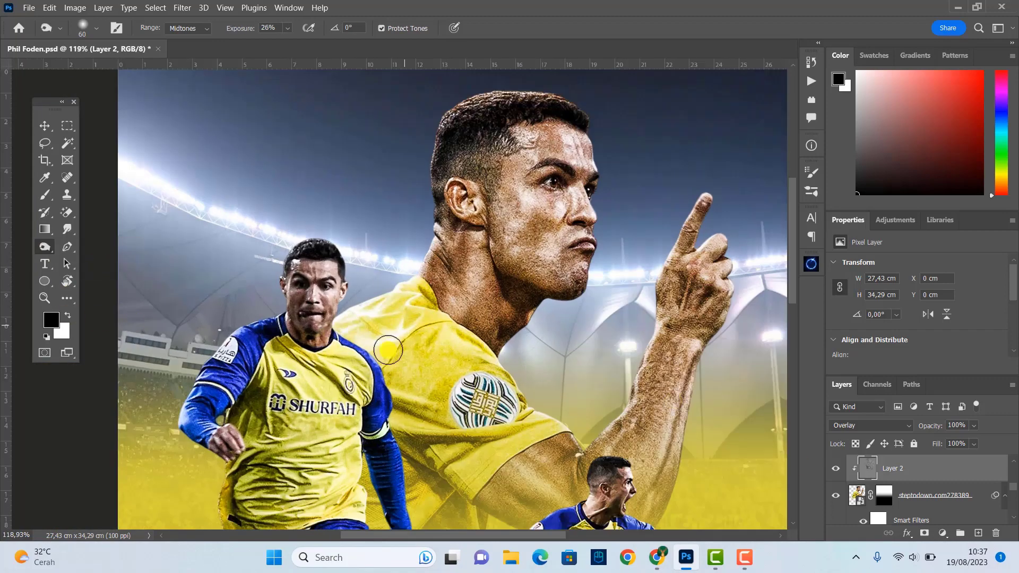
{"action": "scroll", "coordinate": [388, 349], "scroll_direction": "down", "scroll_amount": 3}
{"action": "scroll", "coordinate": [488, 209], "scroll_direction": "up", "scroll_amount": 4}
{"action": "scroll", "coordinate": [540, 189], "scroll_direction": "down", "scroll_amount": 3}
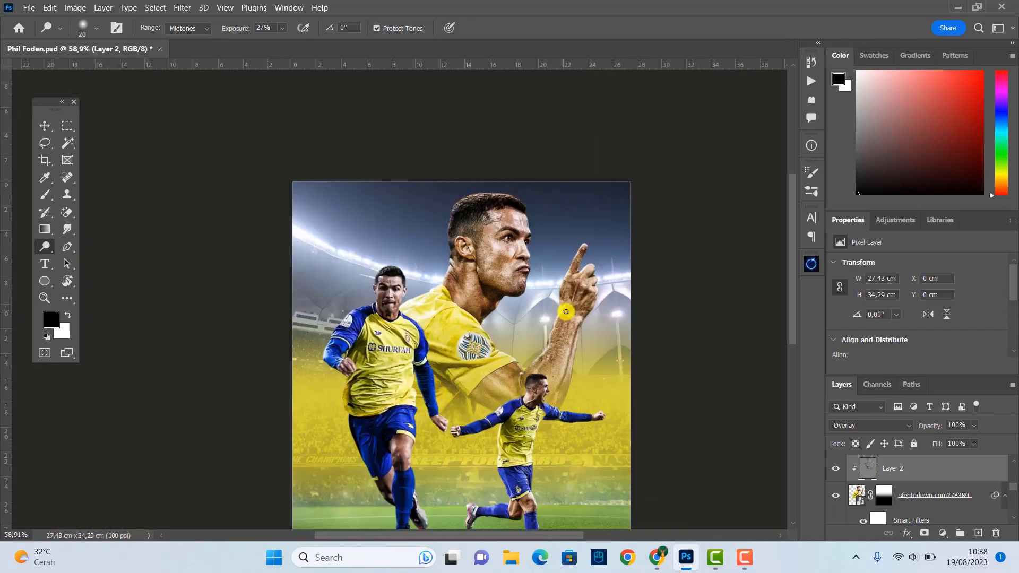
Add a Color Balance adjustment layer above the dodge-and-burn layer.
{"action": "key", "text": "v"}
{"action": "scroll", "coordinate": [570, 352], "scroll_direction": "up", "scroll_amount": 1}
{"action": "left_click", "coordinate": [942, 533]}
{"action": "left_click", "coordinate": [878, 300]}
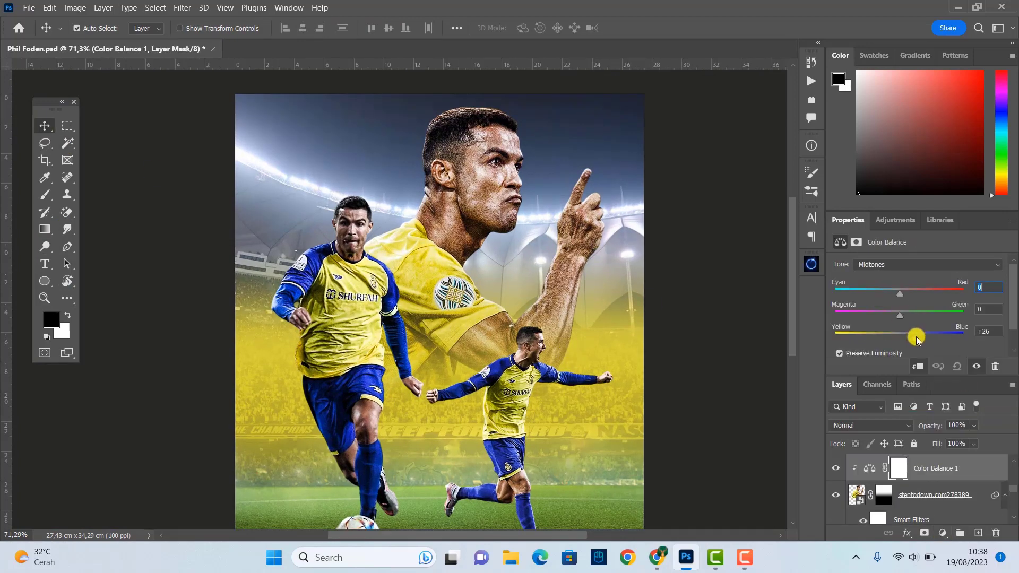
Switch Color Balance 1 to Shadows and shift them toward cyan, about -14, -7, -7.
{"action": "left_click", "coordinate": [892, 264]}
{"action": "left_click", "coordinate": [876, 271]}
{"action": "mouse_move", "coordinate": [899, 294]}
{"action": "left_mouse_down"}
{"action": "mouse_move", "coordinate": [885, 293]}
{"action": "mouse_move", "coordinate": [913, 337]}
{"action": "mouse_move", "coordinate": [895, 338]}
{"action": "left_mouse_up"}
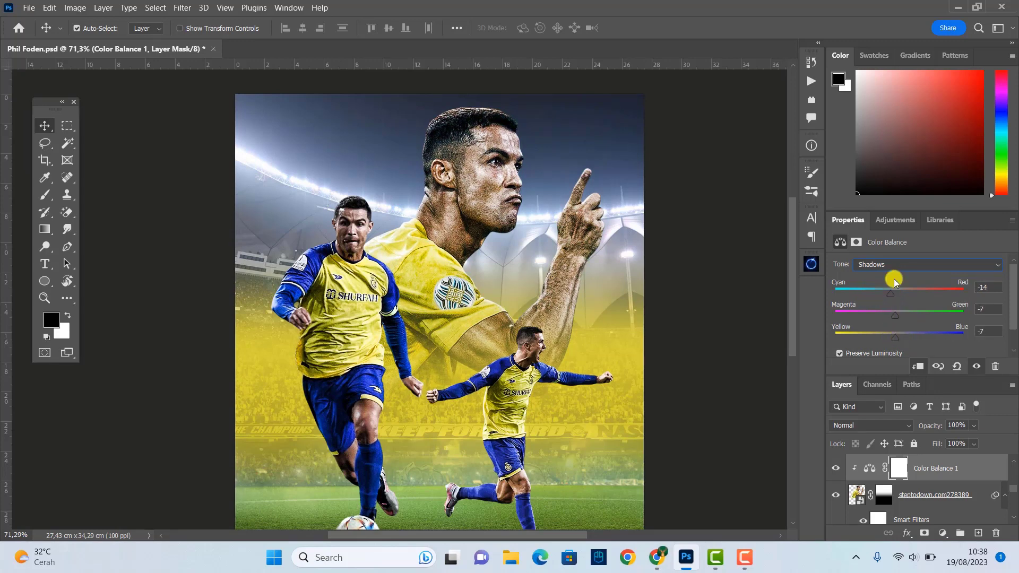
{"action": "left_click_drag", "start_coordinate": [899, 293], "coordinate": [891, 290]}
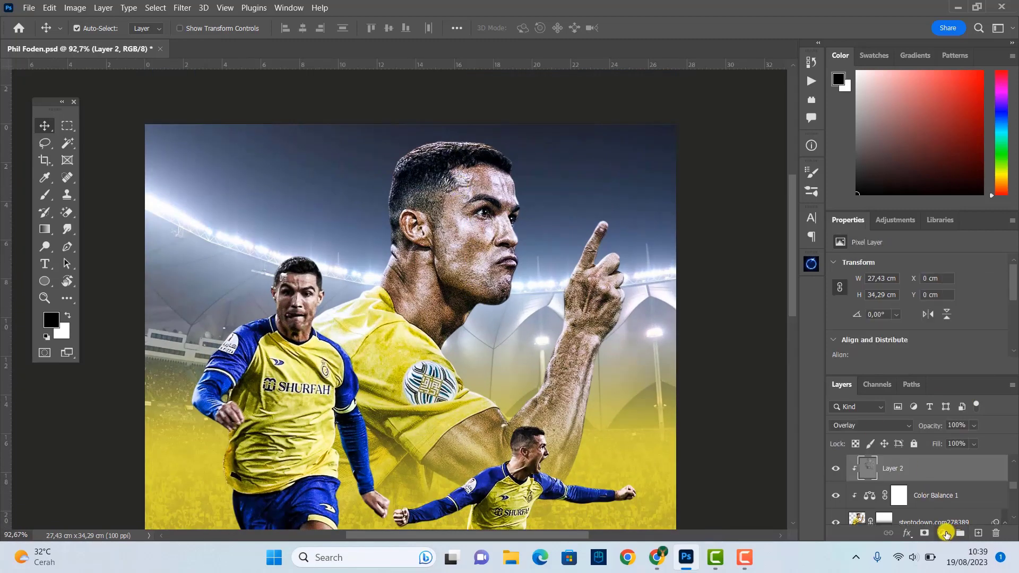
Add a clipped Hue/Saturation layer with raised hue and lightness, and split its Blend If range.
{"action": "left_click", "coordinate": [904, 339]}
{"action": "key", "text": "ctrl+alt+g"}
{"action": "left_click_drag", "start_coordinate": [916, 334], "coordinate": [946, 334]}
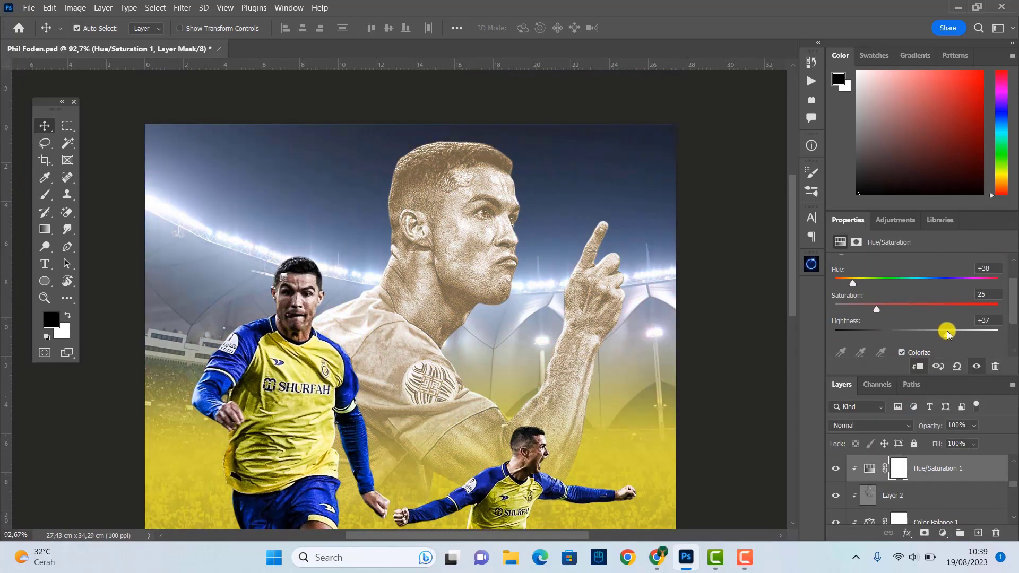
{"action": "left_click_drag", "start_coordinate": [837, 278], "coordinate": [928, 279]}
{"action": "double_click", "coordinate": [994, 471]}
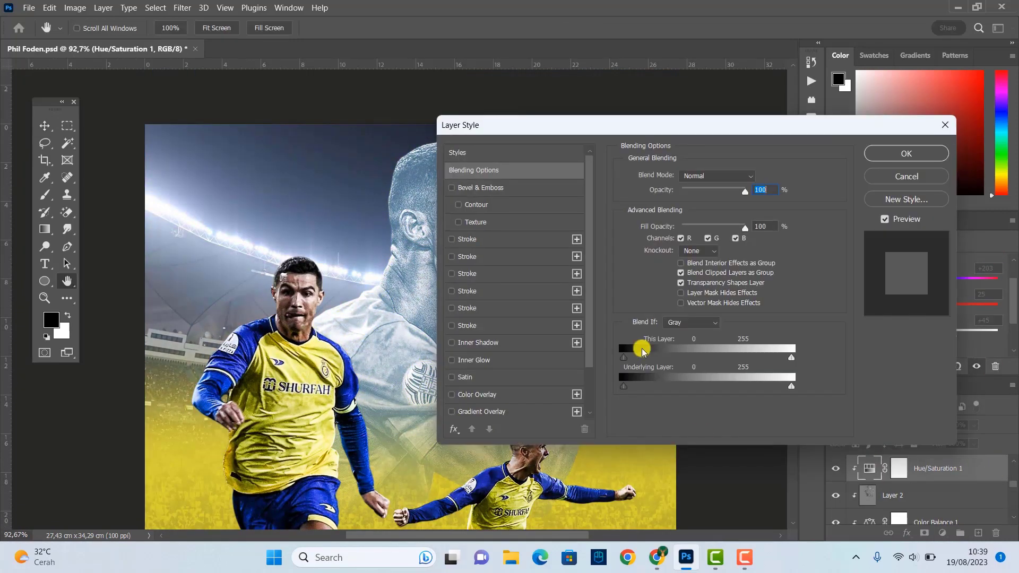
{"action": "left_click_drag", "start_coordinate": [767, 405], "coordinate": [810, 404]}
{"action": "key", "text": "Return"}
Invert the Hue/Saturation mask to black and paint the hair and neck back at 52% opacity.
{"action": "key", "text": "b"}
{"action": "key", "text": "ctrl+i"}
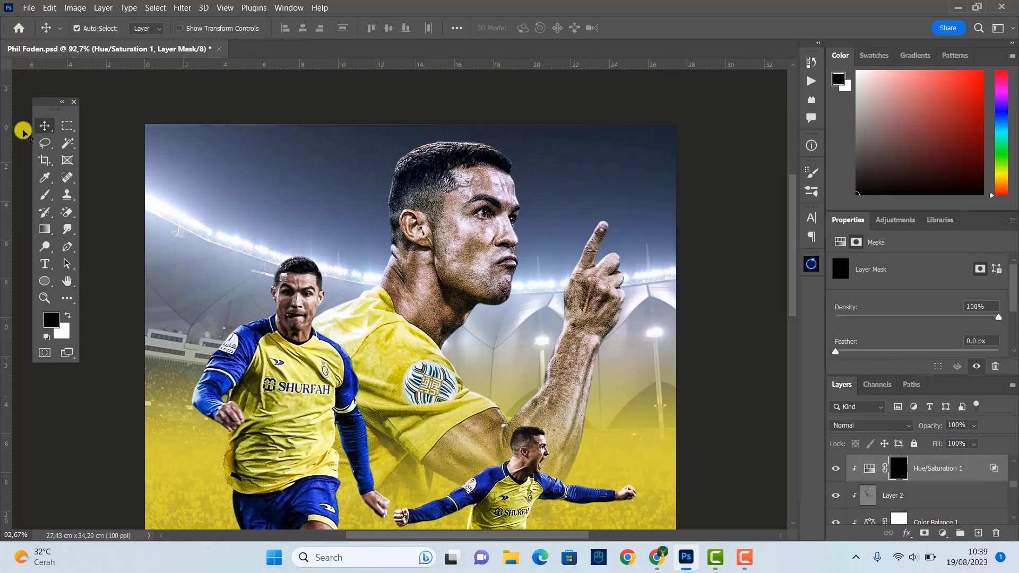
{"action": "key", "text": "x"}
{"action": "scroll", "coordinate": [382, 200], "scroll_direction": "up", "scroll_amount": 2}
{"action": "left_click_drag", "start_coordinate": [304, 28], "coordinate": [291, 39]}
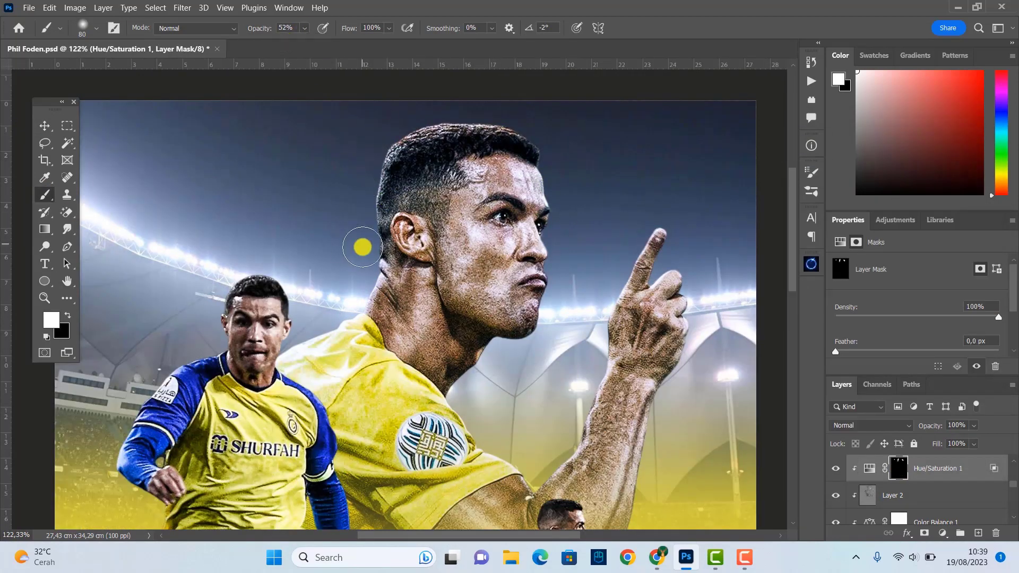
{"action": "left_click_drag", "start_coordinate": [361, 245], "coordinate": [450, 106]}
{"action": "scroll", "coordinate": [514, 376], "scroll_direction": "down", "scroll_amount": 3}
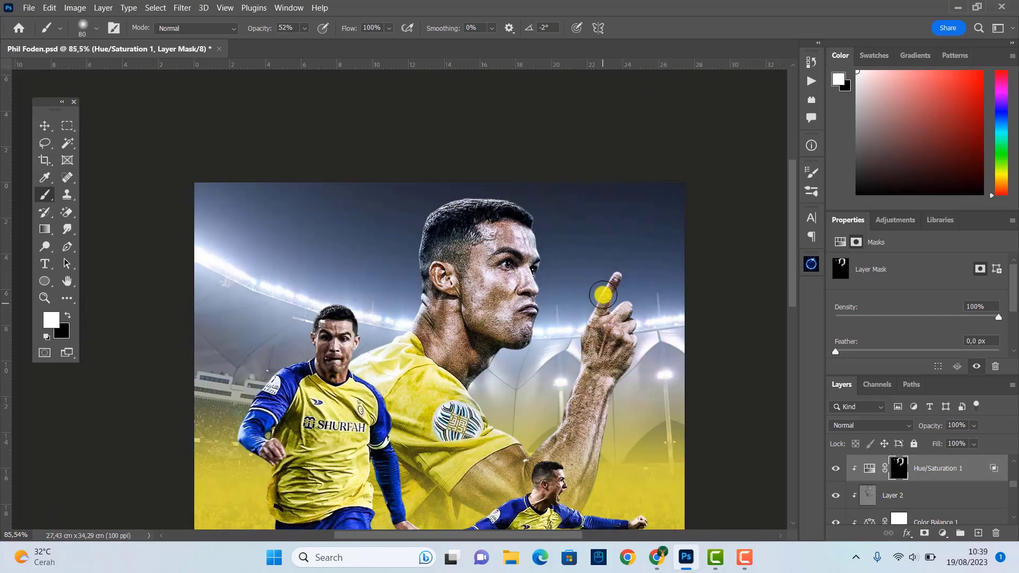
{"action": "left_click_drag", "start_coordinate": [467, 432], "coordinate": [500, 340]}
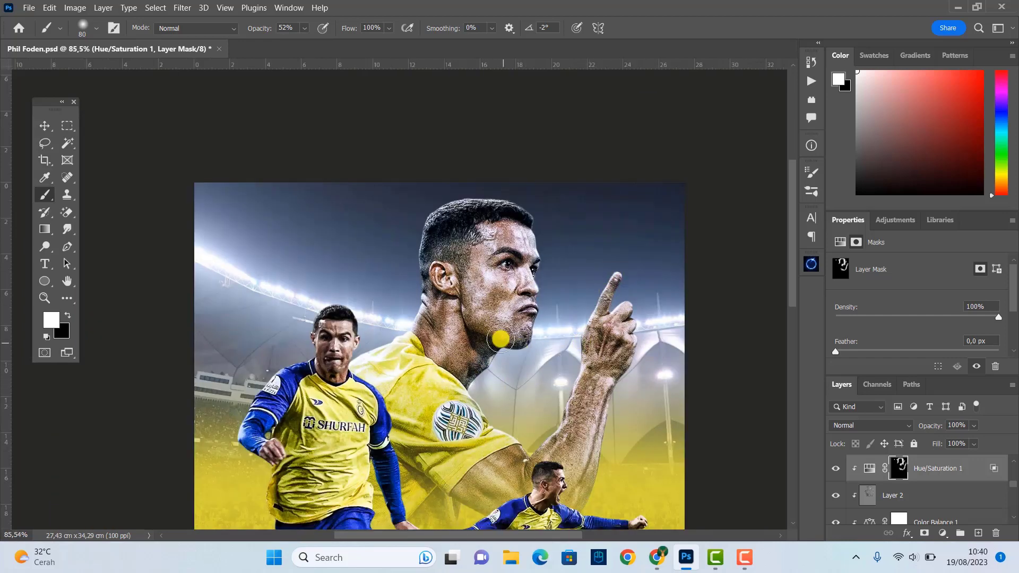
{"action": "scroll", "coordinate": [577, 291], "scroll_direction": "down", "scroll_amount": 1}
{"action": "scroll", "coordinate": [398, 292], "scroll_direction": "down", "scroll_amount": 1}
{"action": "scroll", "coordinate": [414, 385], "scroll_direction": "down", "scroll_amount": 2}
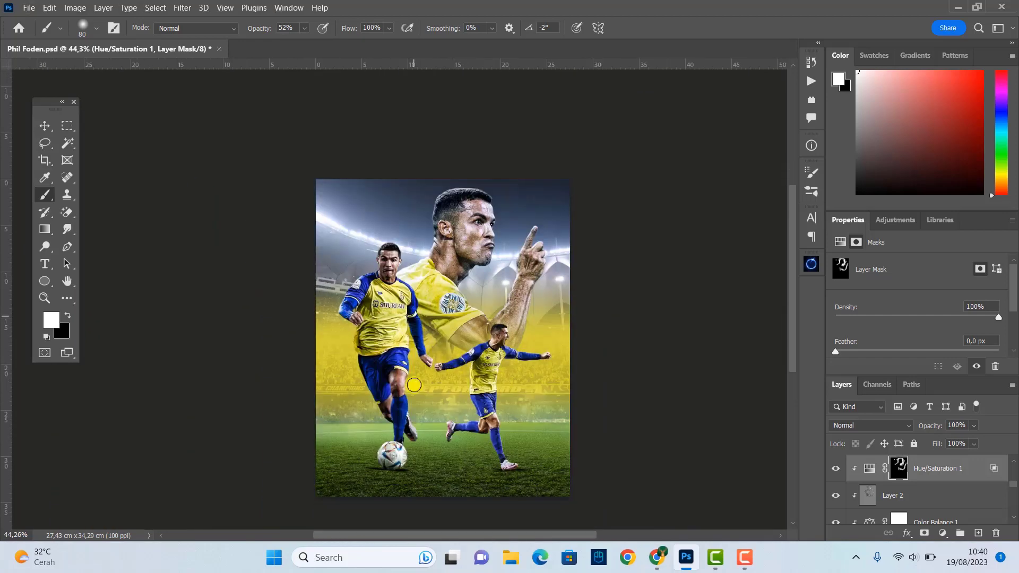
{"action": "scroll", "coordinate": [553, 247], "scroll_direction": "up", "scroll_amount": 3}
Set Hue/Saturation 1 to Linear Dodge (Add) at about 73% opacity.
{"action": "left_click", "coordinate": [870, 425]}
{"action": "left_click", "coordinate": [855, 387]}
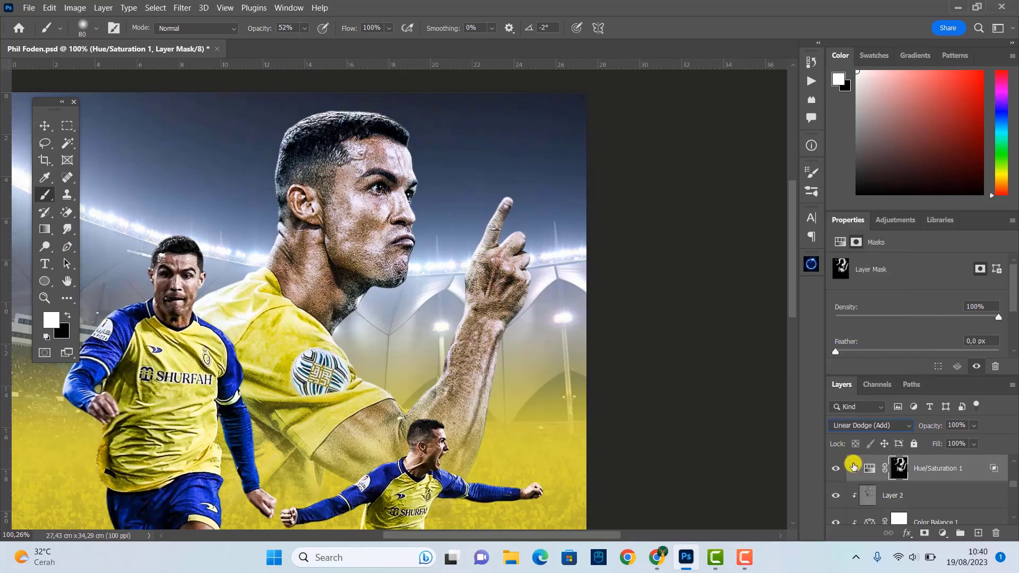
{"action": "left_click_drag", "start_coordinate": [971, 430], "coordinate": [971, 440]}
{"action": "left_click", "coordinate": [42, 126]}
{"action": "scroll", "coordinate": [372, 291], "scroll_direction": "down", "scroll_amount": 2}
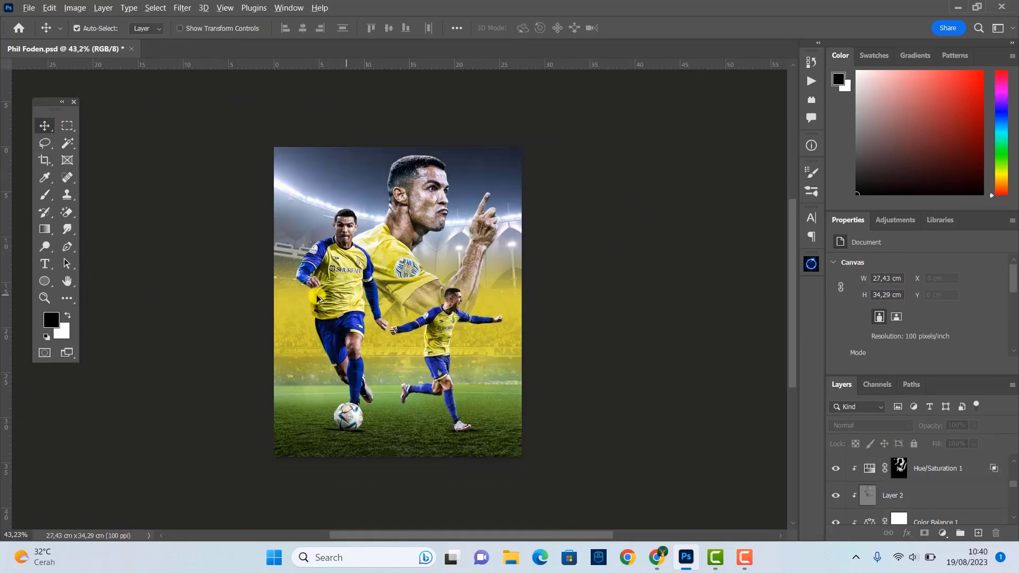
{"action": "scroll", "coordinate": [371, 292], "scroll_direction": "up", "scroll_amount": 1}
Select the large left player and add a Hue/Saturation layer with Saturation -7.
{"action": "left_click", "coordinate": [718, 258]}
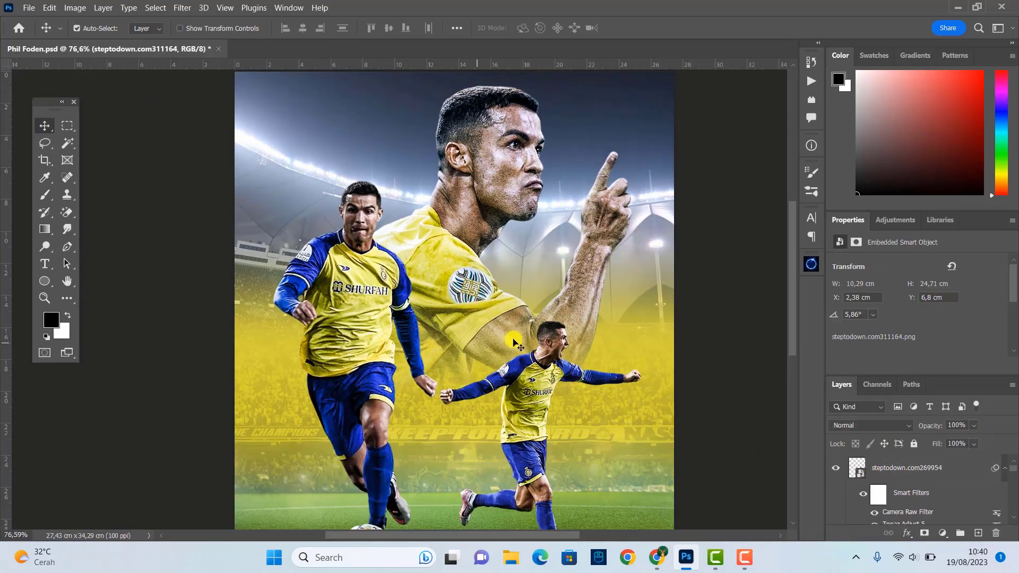
{"action": "left_click", "coordinate": [943, 532]}
{"action": "left_click", "coordinate": [947, 403]}
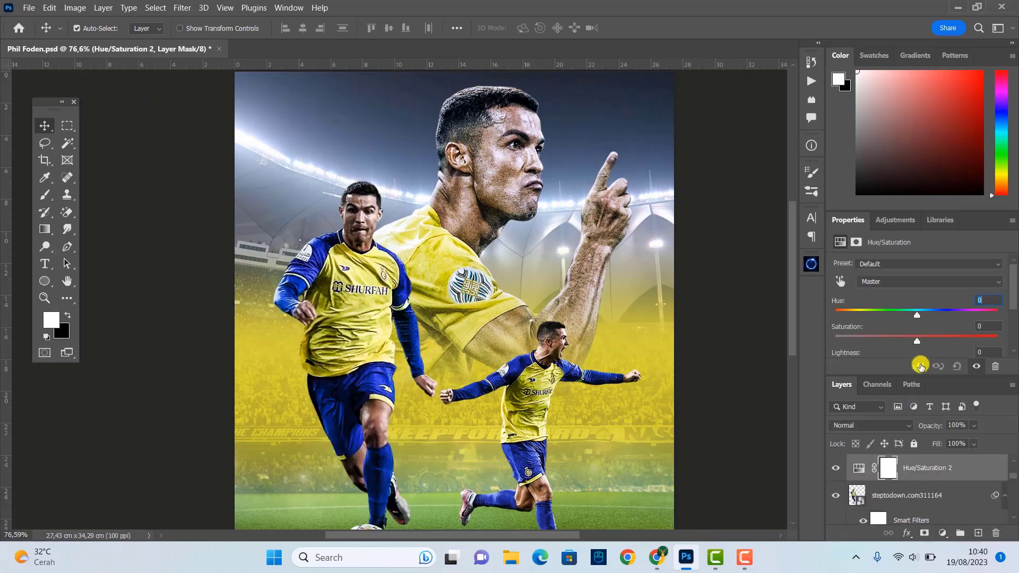
{"action": "left_click_drag", "start_coordinate": [918, 295], "coordinate": [912, 294]}
Add a Color Balance layer with midtones pushed to yellow -25, then adjust shadows and highlights.
{"action": "left_click", "coordinate": [943, 532]}
{"action": "left_click", "coordinate": [948, 415]}
{"action": "left_click_drag", "start_coordinate": [899, 338], "coordinate": [885, 339]}
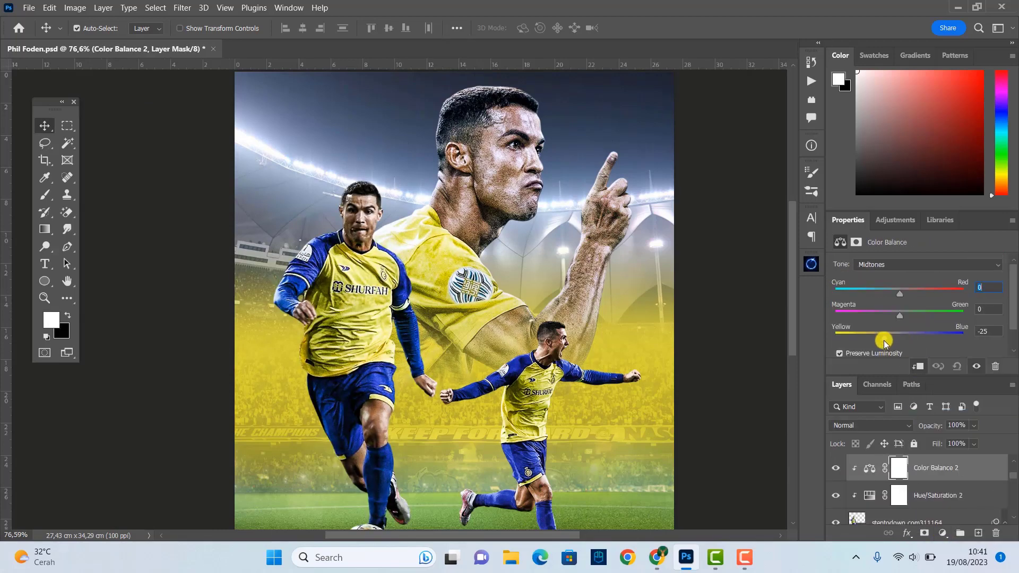
{"action": "left_click", "coordinate": [926, 264]}
{"action": "left_click", "coordinate": [875, 276]}
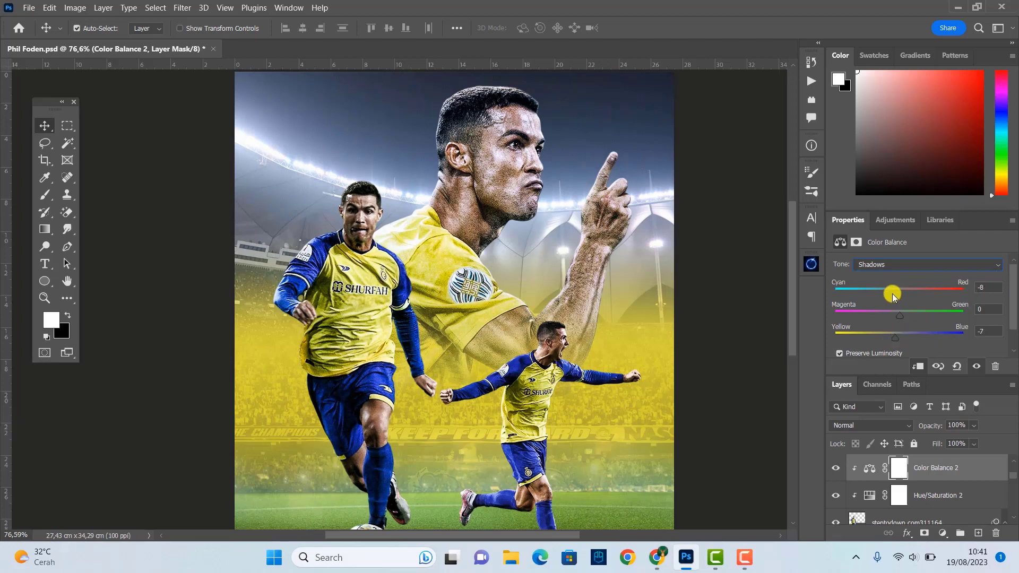
{"action": "left_click", "coordinate": [902, 264]}
{"action": "left_click", "coordinate": [899, 298]}
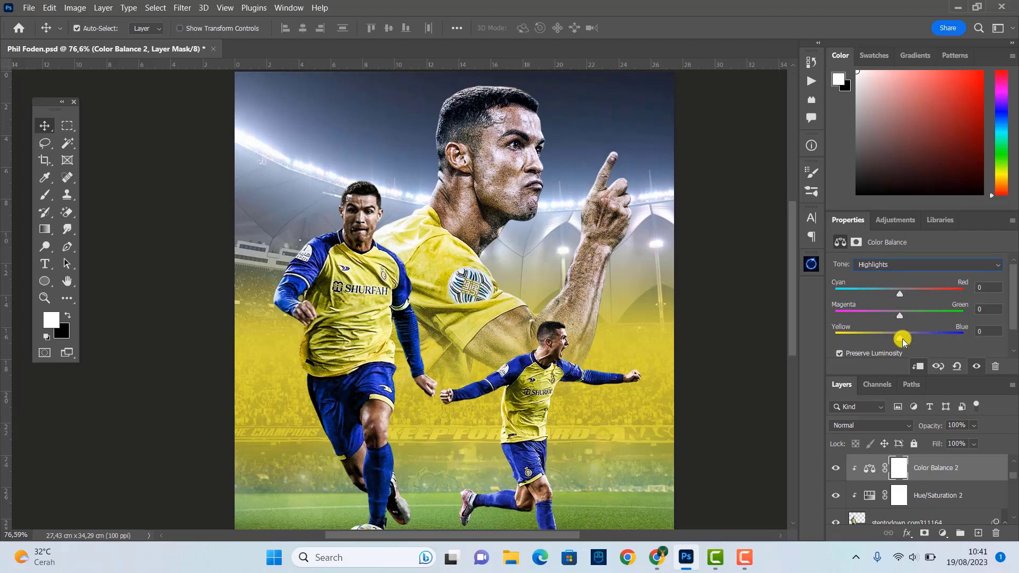
Add a Selective Color layer raising Magenta in the Blues, then adjust the Yellows.
{"action": "left_click", "coordinate": [940, 537]}
{"action": "left_click", "coordinate": [971, 523]}
{"action": "left_click", "coordinate": [926, 278]}
{"action": "left_click", "coordinate": [882, 278]}
{"action": "left_click_drag", "start_coordinate": [918, 333], "coordinate": [926, 333]}
{"action": "scroll", "coordinate": [918, 308], "scroll_direction": "down", "scroll_amount": 2}
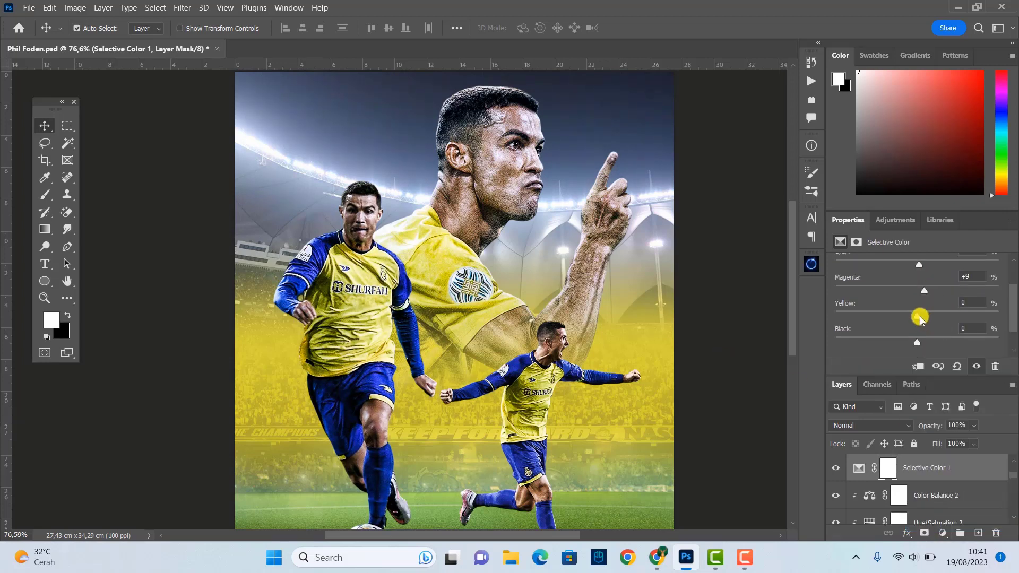
{"action": "scroll", "coordinate": [922, 318], "scroll_direction": "up", "scroll_amount": 2}
{"action": "left_click", "coordinate": [929, 278]}
{"action": "left_click", "coordinate": [937, 308]}
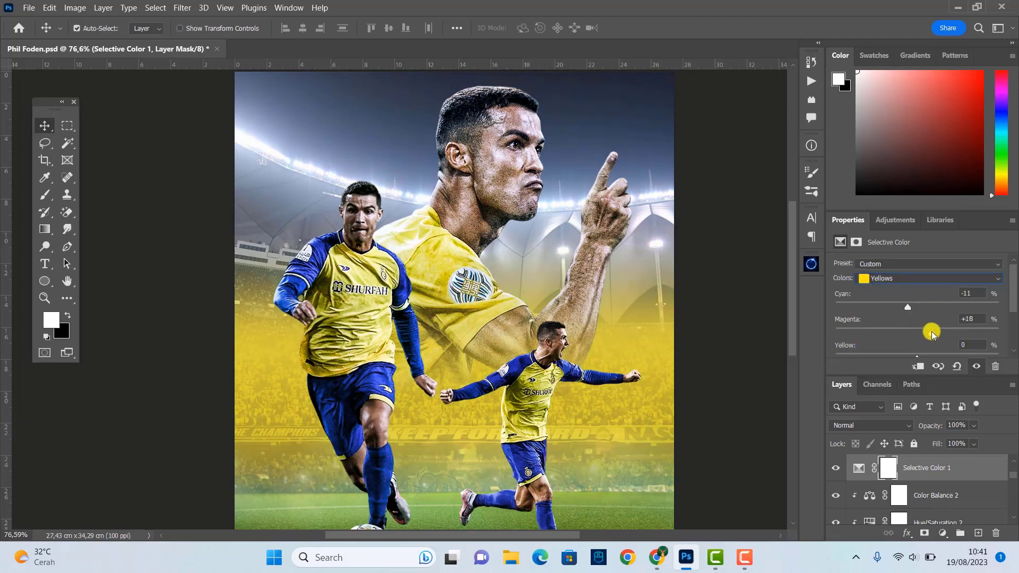
{"action": "scroll", "coordinate": [924, 334], "scroll_direction": "down", "scroll_amount": 2}
{"action": "scroll", "coordinate": [916, 331], "scroll_direction": "down", "scroll_amount": 2}
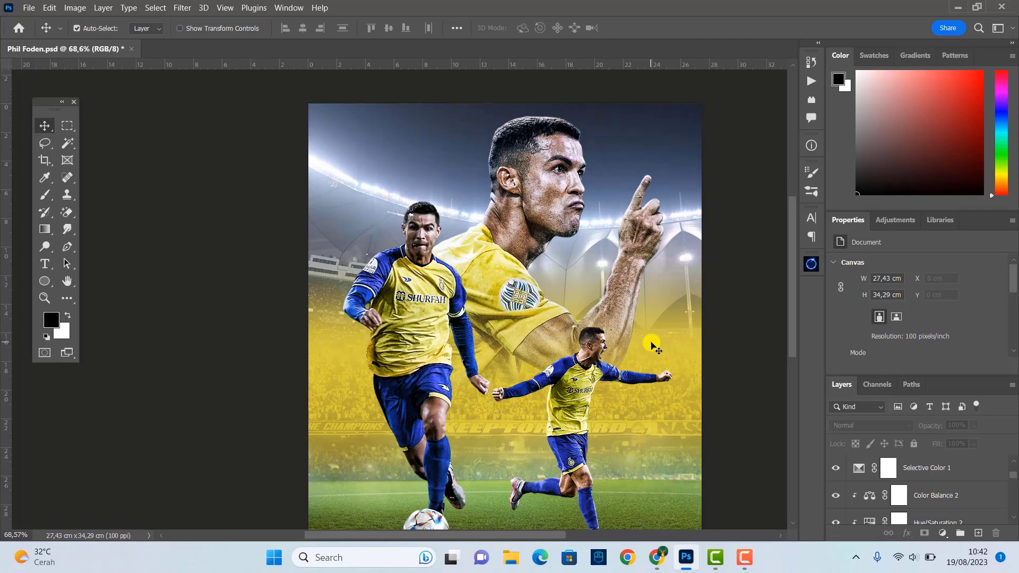
Add a Color Balance layer to the small player, adjusting shadows, highlights -23 and midtones.
{"action": "scroll", "coordinate": [618, 357], "scroll_direction": "down", "scroll_amount": 1}
{"action": "left_click", "coordinate": [618, 339]}
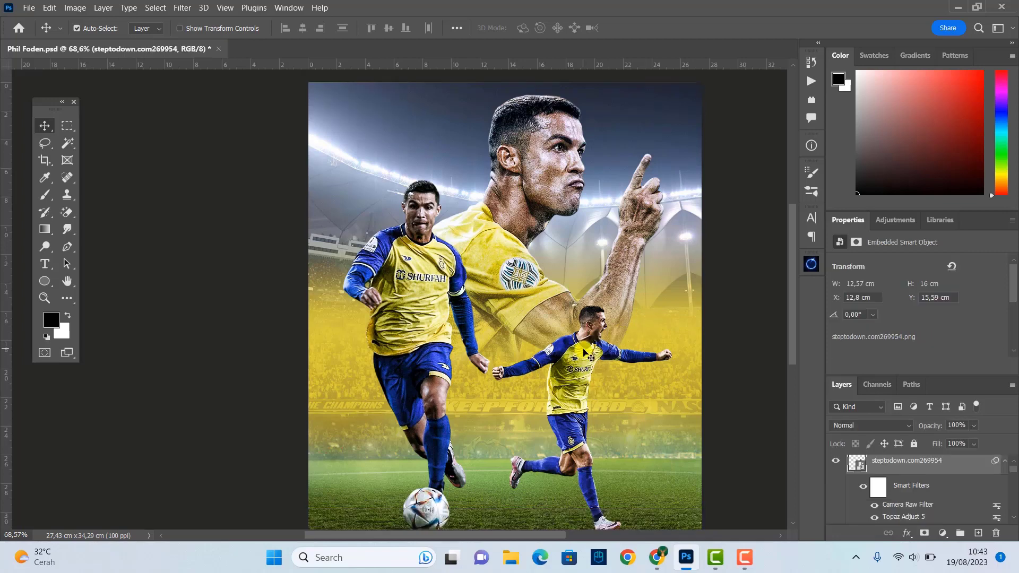
{"action": "left_click", "coordinate": [943, 533]}
{"action": "left_click", "coordinate": [923, 415]}
{"action": "left_click", "coordinate": [891, 264]}
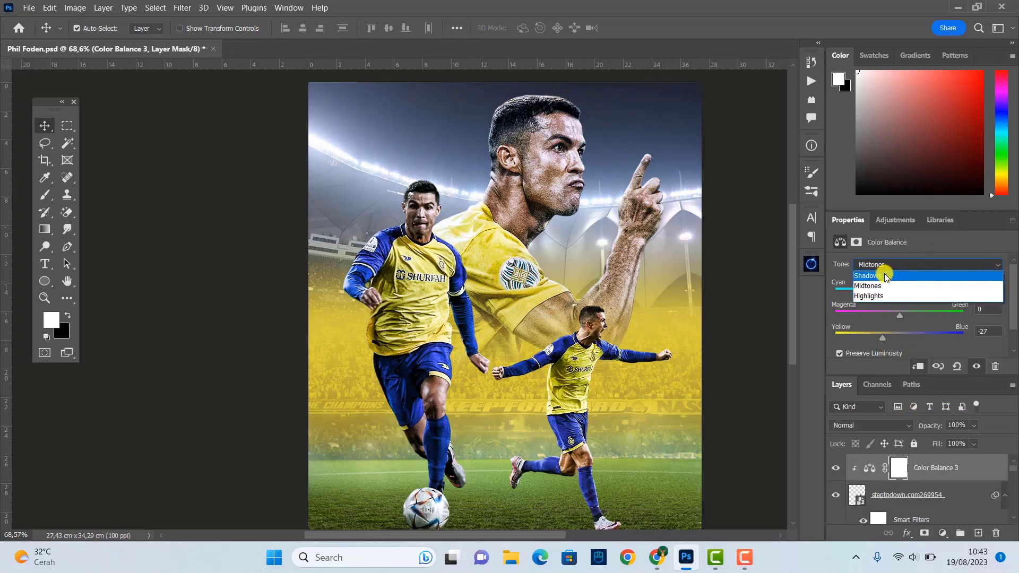
{"action": "left_click_drag", "start_coordinate": [900, 338], "coordinate": [884, 338]}
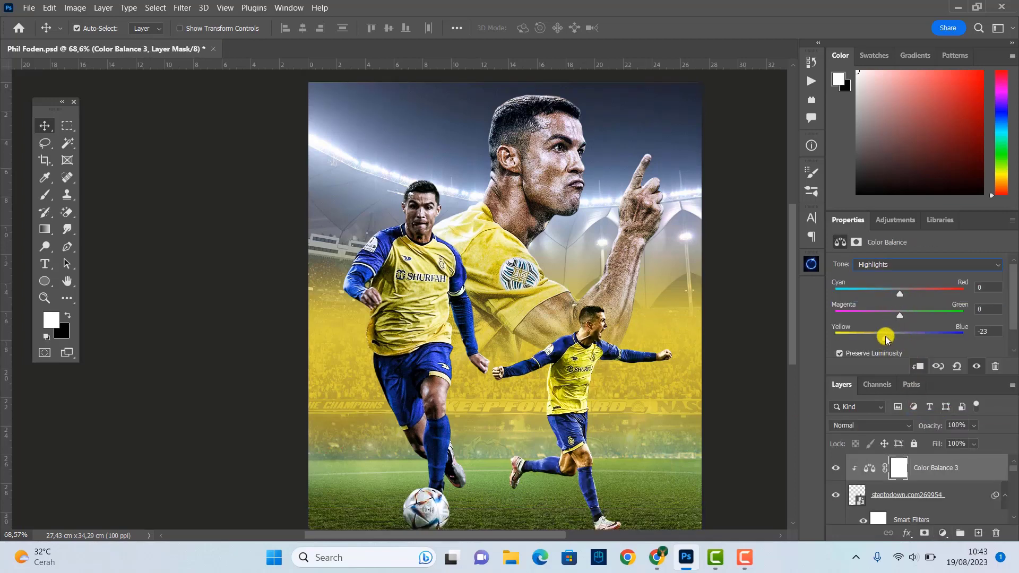
{"action": "left_click", "coordinate": [902, 264]}
{"action": "left_click", "coordinate": [902, 286]}
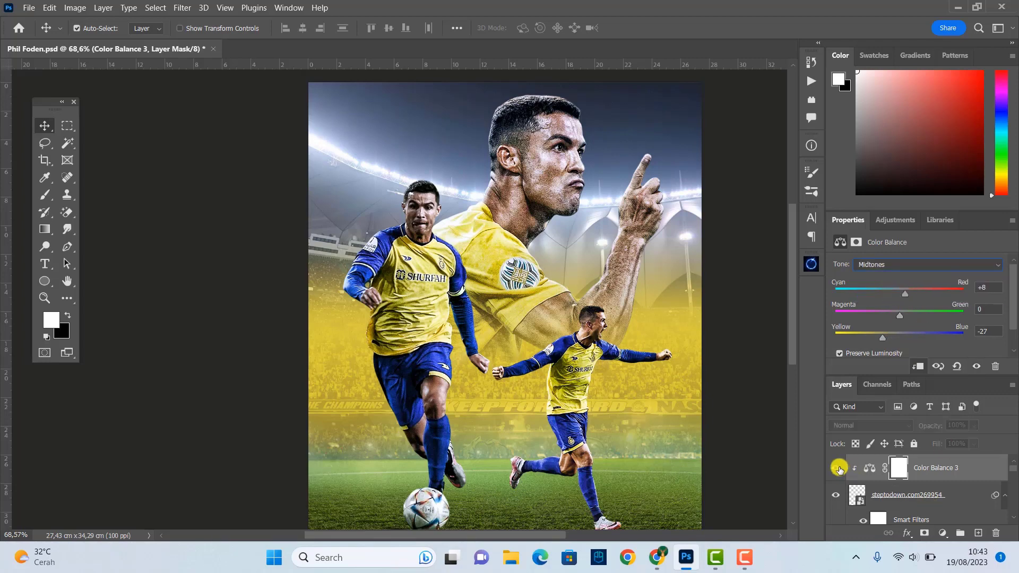
Add a clipped Selective Color layer with Cyan +22 in the Yellows.
{"action": "left_click", "coordinate": [942, 533]}
{"action": "mouse_move", "coordinate": [917, 302]}
{"action": "left_mouse_down"}
{"action": "mouse_move", "coordinate": [936, 307]}
{"action": "mouse_move", "coordinate": [926, 321]}
{"action": "left_mouse_up"}
{"action": "left_click", "coordinate": [917, 366]}
{"action": "scroll", "coordinate": [920, 340], "scroll_direction": "down", "scroll_amount": 2}
{"action": "scroll", "coordinate": [928, 324], "scroll_direction": "down", "scroll_amount": 1}
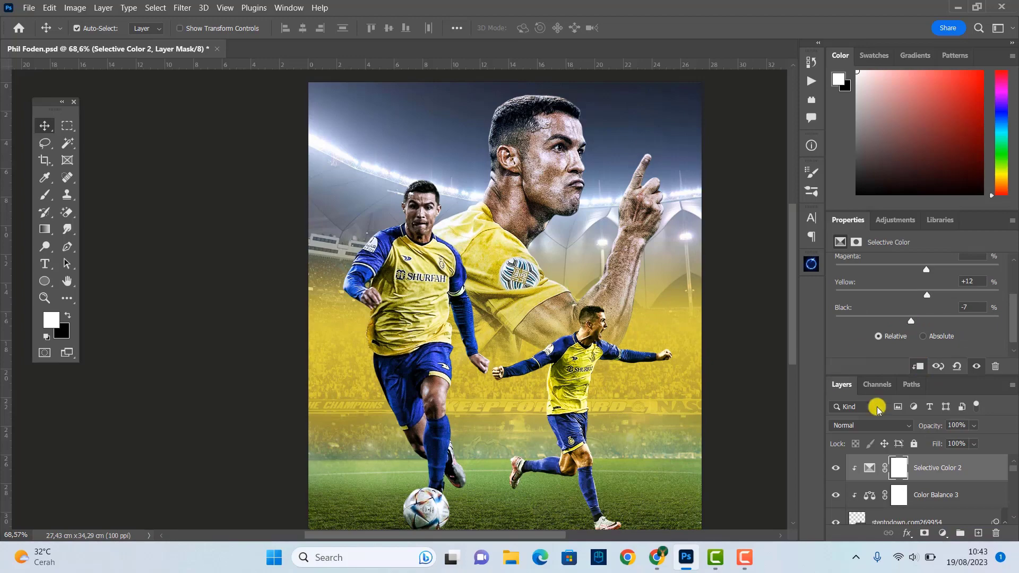
Add Layer 3 clipped to the large left player and set it to Overlay.
{"action": "scroll", "coordinate": [622, 385], "scroll_direction": "up", "scroll_amount": 2}
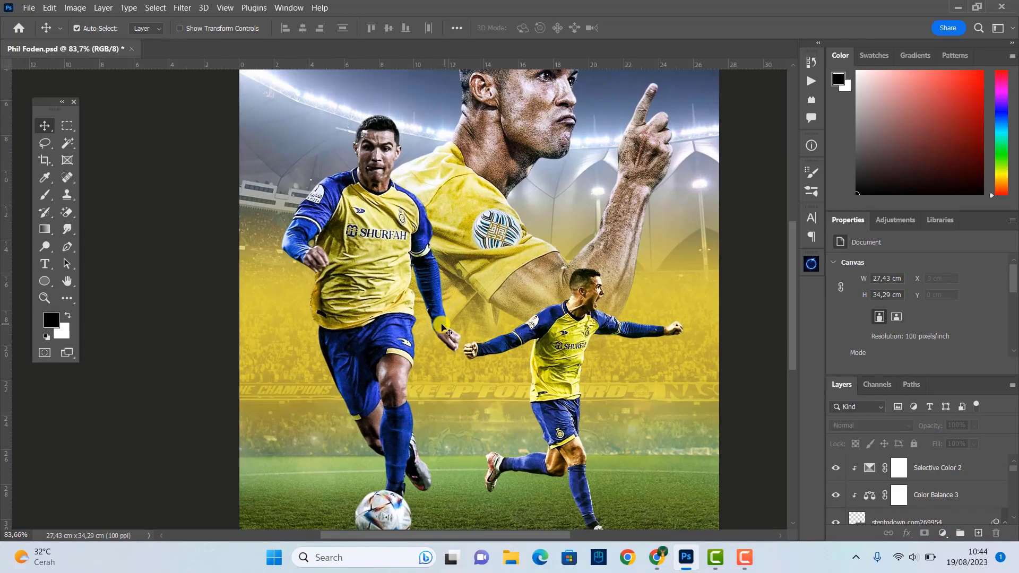
{"action": "left_click", "coordinate": [385, 265]}
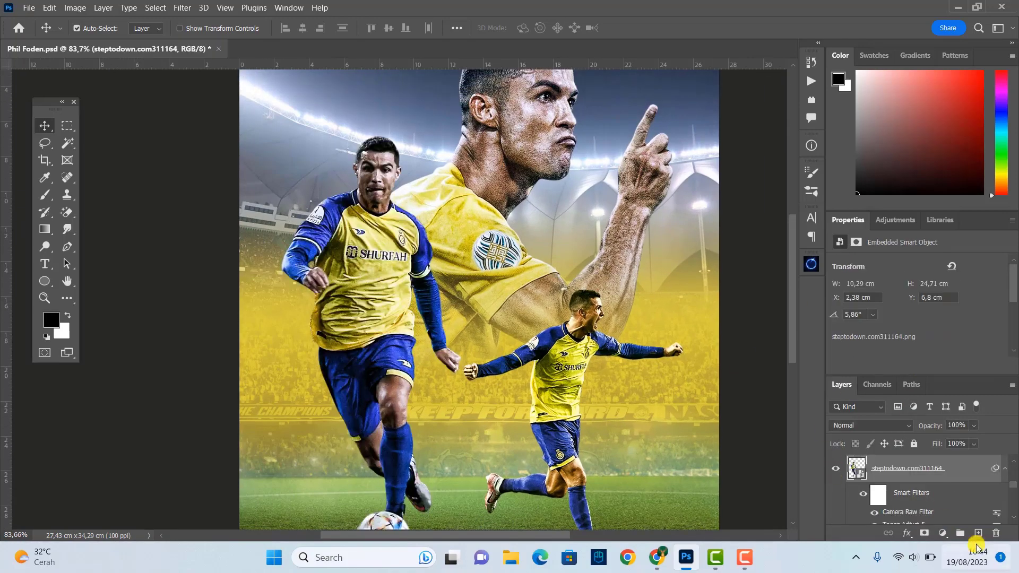
{"action": "key", "text": "ctrl+shift+alt+n"}
{"action": "key", "text": "ctrl+alt+g"}
{"action": "left_click", "coordinate": [870, 425]}
{"action": "left_click", "coordinate": [856, 372]}
Burn the left player's shorts and body with black brush strokes at 40% flow.
{"action": "key", "text": "b"}
{"action": "left_click", "coordinate": [389, 28]}
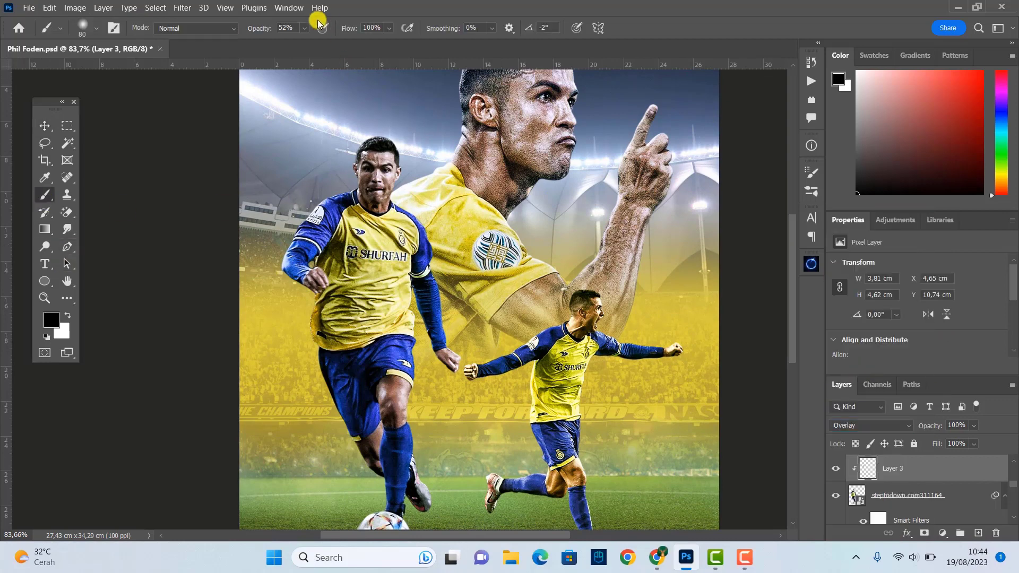
{"action": "left_click_drag", "start_coordinate": [408, 43], "coordinate": [364, 42]}
{"action": "left_click_drag", "start_coordinate": [366, 276], "coordinate": [399, 387]}
{"action": "scroll", "coordinate": [399, 387], "scroll_direction": "down", "scroll_amount": 3}
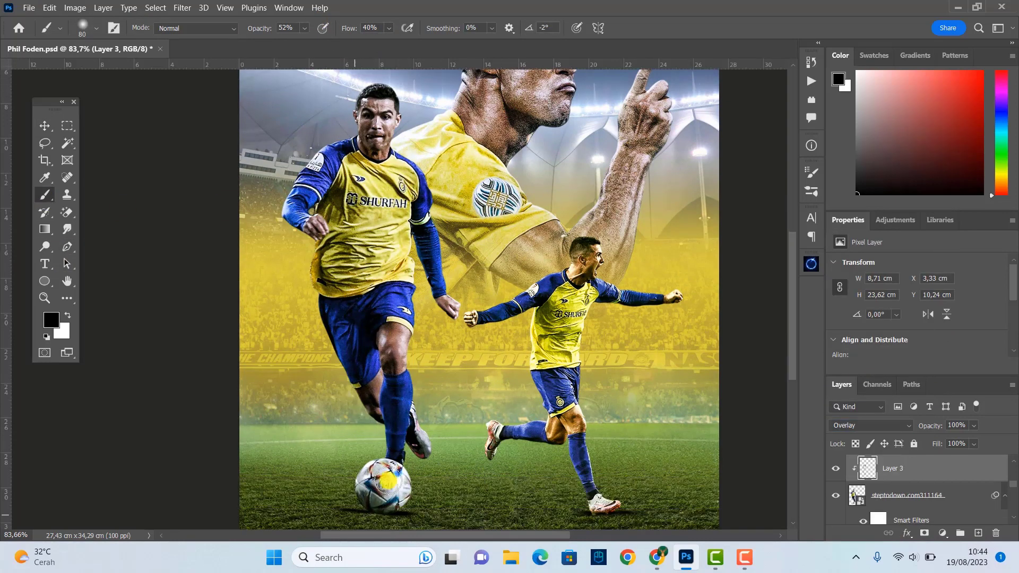
{"action": "left_click_drag", "start_coordinate": [403, 493], "coordinate": [454, 245]}
{"action": "scroll", "coordinate": [282, 158], "scroll_direction": "up", "scroll_amount": 2}
On a new clipped Overlay Layer 4, dodge the left player's highlights with white strokes.
{"action": "left_click", "coordinate": [978, 533]}
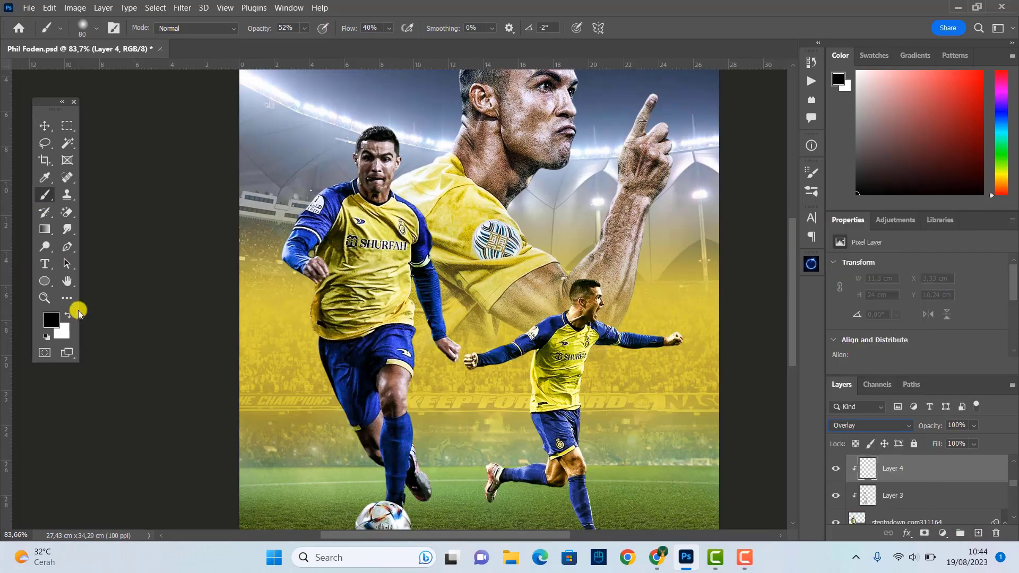
{"action": "left_click", "coordinate": [68, 315]}
{"action": "mouse_move", "coordinate": [451, 222]}
{"action": "left_mouse_down"}
{"action": "mouse_move", "coordinate": [429, 382]}
{"action": "mouse_move", "coordinate": [355, 223]}
{"action": "left_mouse_up"}
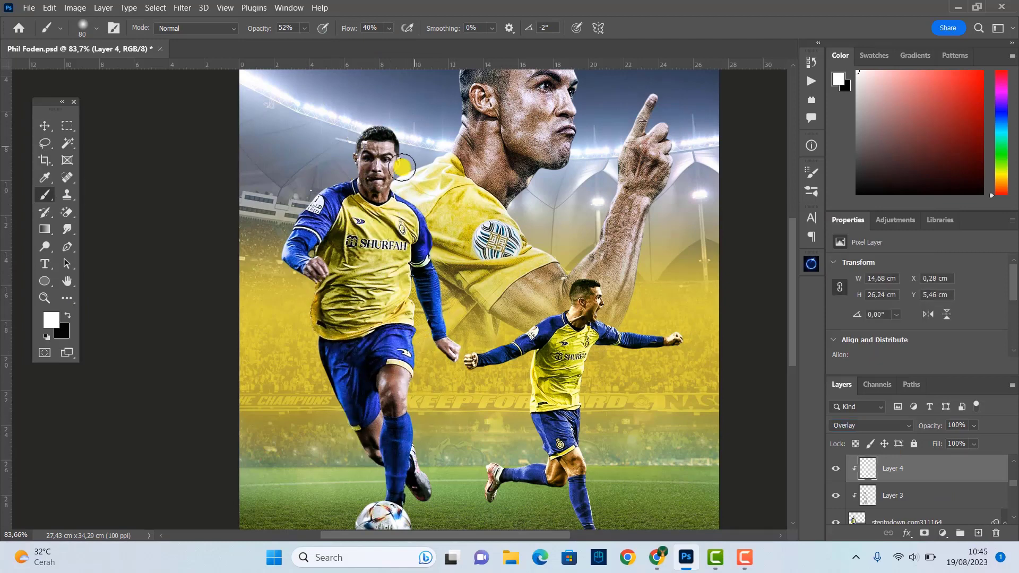
{"action": "left_click_drag", "start_coordinate": [409, 324], "coordinate": [409, 467]}
{"action": "scroll", "coordinate": [566, 411], "scroll_direction": "up", "scroll_amount": 1}
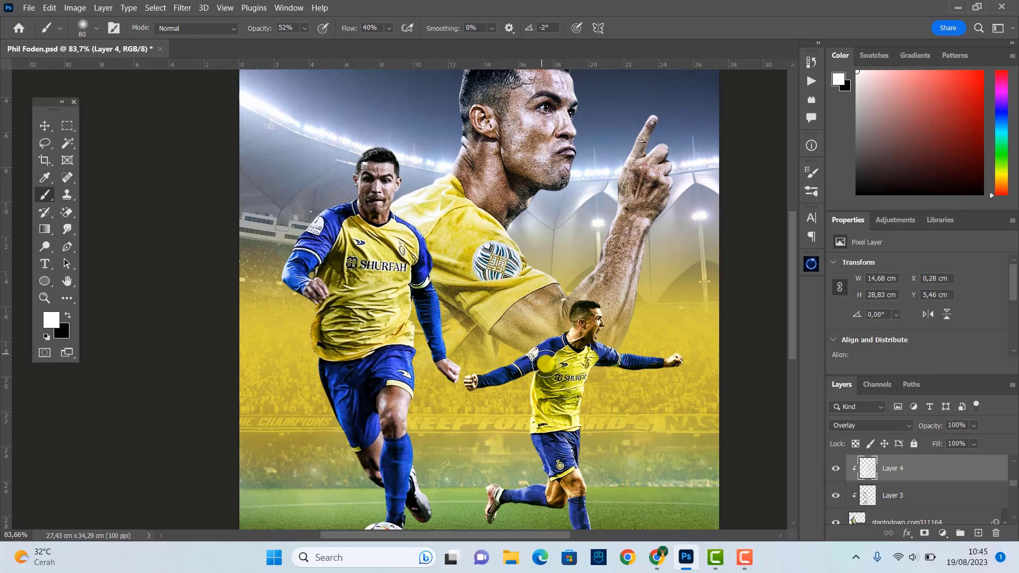
Select the small player's layer and add empty Layer 5 above it.
{"action": "key", "text": "v"}
{"action": "left_click", "coordinate": [546, 364], "text": "ctrl"}
{"action": "scroll", "coordinate": [545, 364], "scroll_direction": "up", "scroll_amount": 2}
{"action": "left_click", "coordinate": [978, 533]}
Clip Layer 5 to the small player, set it to Overlay, and shade its torso, leg and arm.
{"action": "left_click", "coordinate": [68, 315]}
{"action": "key", "text": "b"}
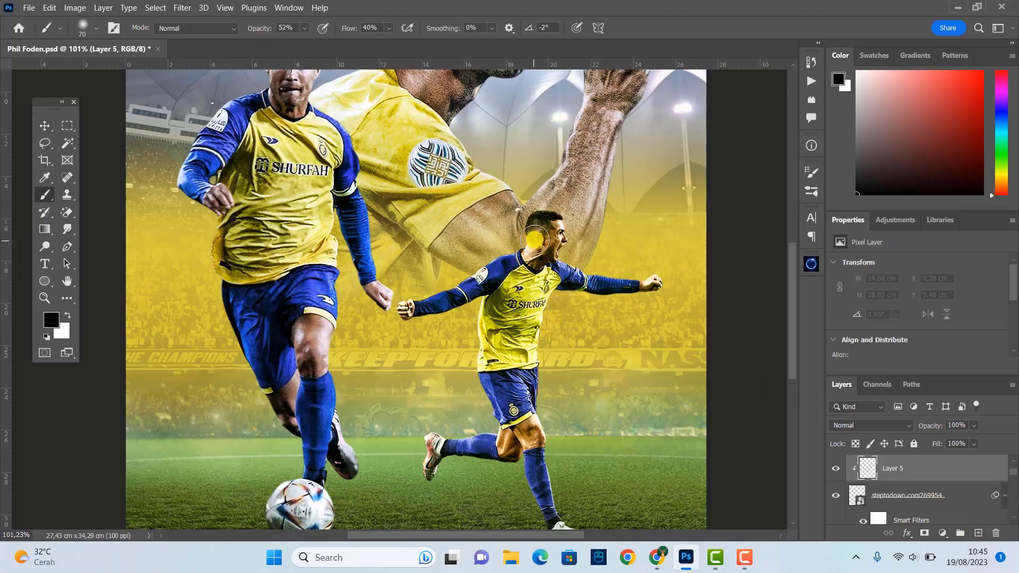
{"action": "left_click_drag", "start_coordinate": [487, 300], "coordinate": [486, 340]}
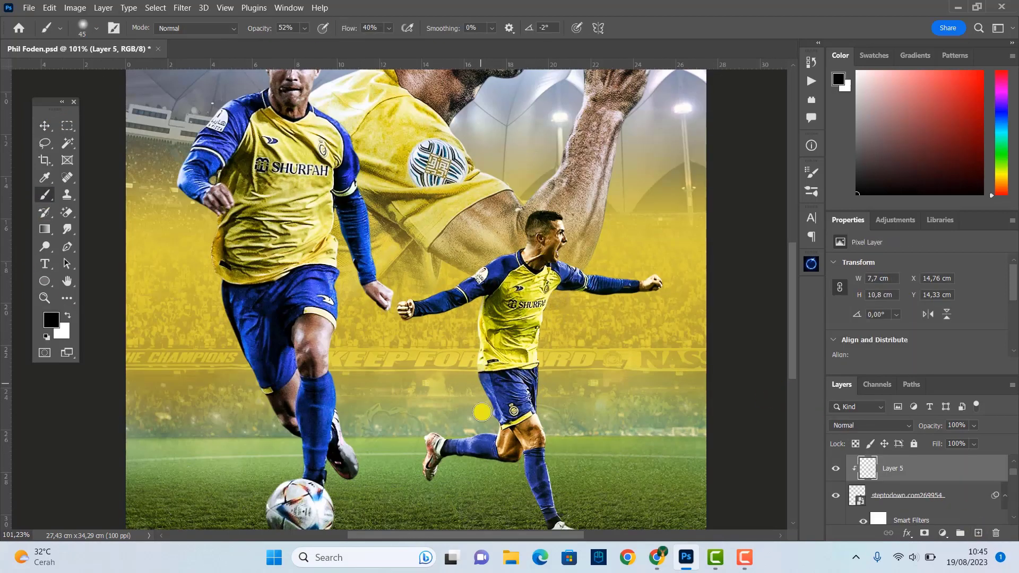
{"action": "left_click", "coordinate": [870, 425]}
{"action": "left_click", "coordinate": [849, 365]}
{"action": "left_click_drag", "start_coordinate": [474, 381], "coordinate": [513, 429]}
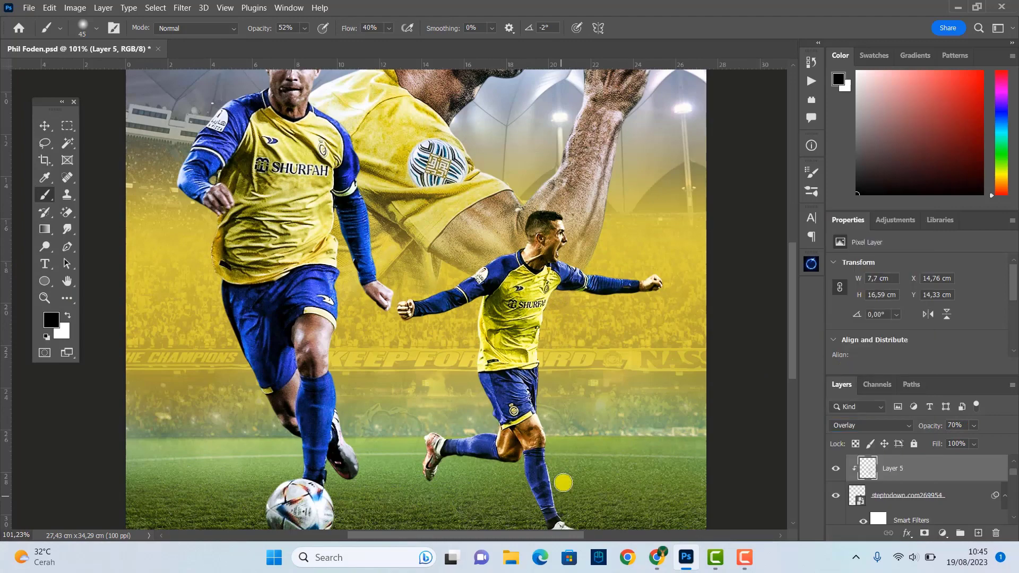
{"action": "scroll", "coordinate": [563, 482], "scroll_direction": "down", "scroll_amount": 3}
{"action": "left_click_drag", "start_coordinate": [455, 386], "coordinate": [621, 237]}
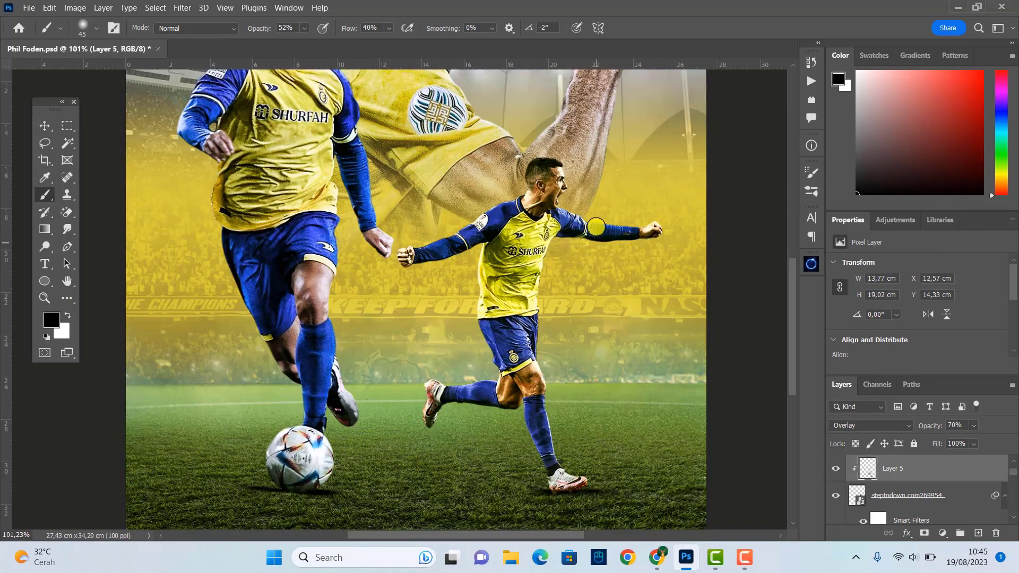
{"action": "scroll", "coordinate": [572, 243], "scroll_direction": "up", "scroll_amount": 5}
Add Overlay Layer 6 above Layer 5 with white as the painting colour.
{"action": "left_click", "coordinate": [978, 533]}
{"action": "left_click", "coordinate": [870, 425]}
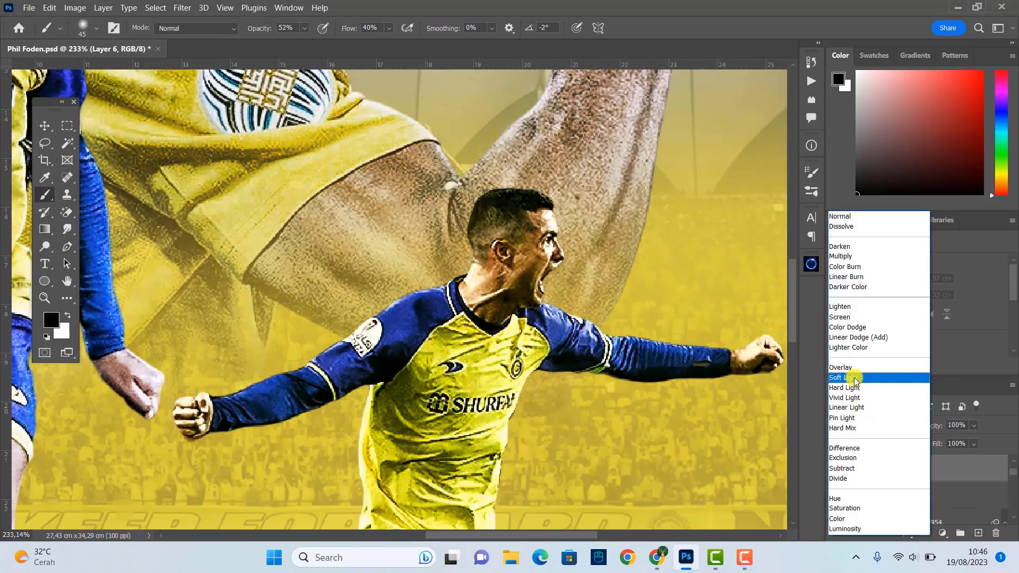
{"action": "left_click", "coordinate": [844, 376]}
{"action": "key", "text": "x"}
With a smaller brush, paint white highlights on the player's chest, arms and knee.
{"action": "left_click", "coordinate": [514, 234]}
{"action": "right_click", "coordinate": [541, 221]}
{"action": "left_click_drag", "start_coordinate": [695, 342], "coordinate": [318, 340]}
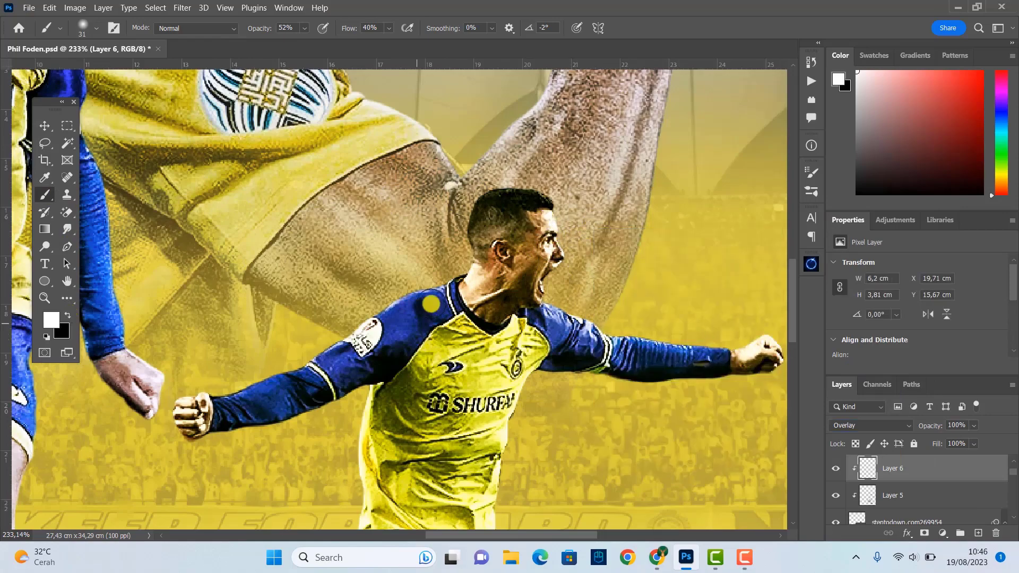
{"action": "scroll", "coordinate": [446, 143], "scroll_direction": "down", "scroll_amount": 2}
{"action": "scroll", "coordinate": [477, 265], "scroll_direction": "down", "scroll_amount": 4}
{"action": "scroll", "coordinate": [494, 418], "scroll_direction": "down", "scroll_amount": 7}
{"action": "left_click_drag", "start_coordinate": [494, 418], "coordinate": [533, 441]}
{"action": "scroll", "coordinate": [622, 436], "scroll_direction": "down", "scroll_amount": 5}
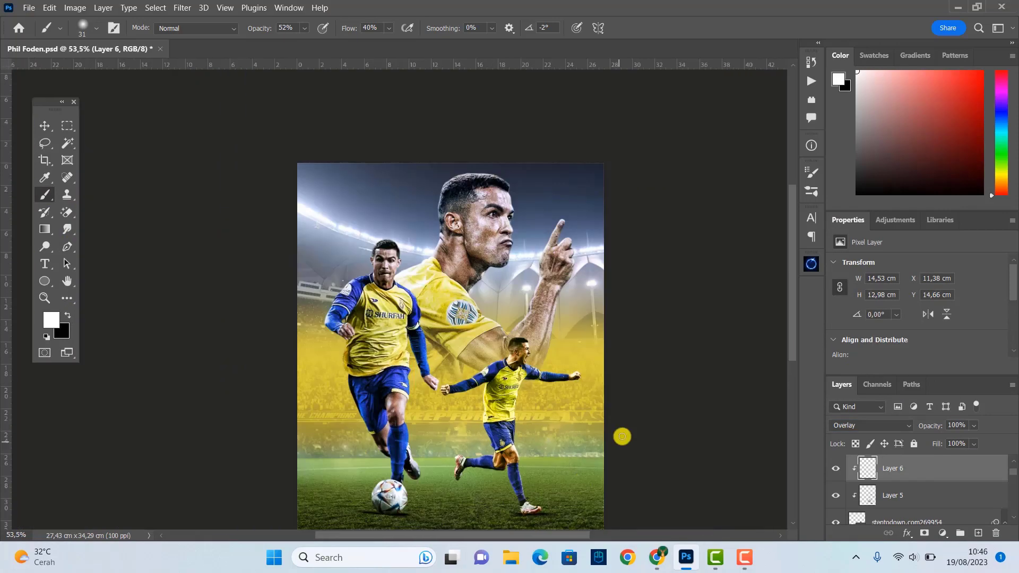
Add Color Balance 4 on the stadium background, shifting midtones -24 and highlights -16 toward yellow.
{"action": "left_click", "coordinate": [46, 127]}
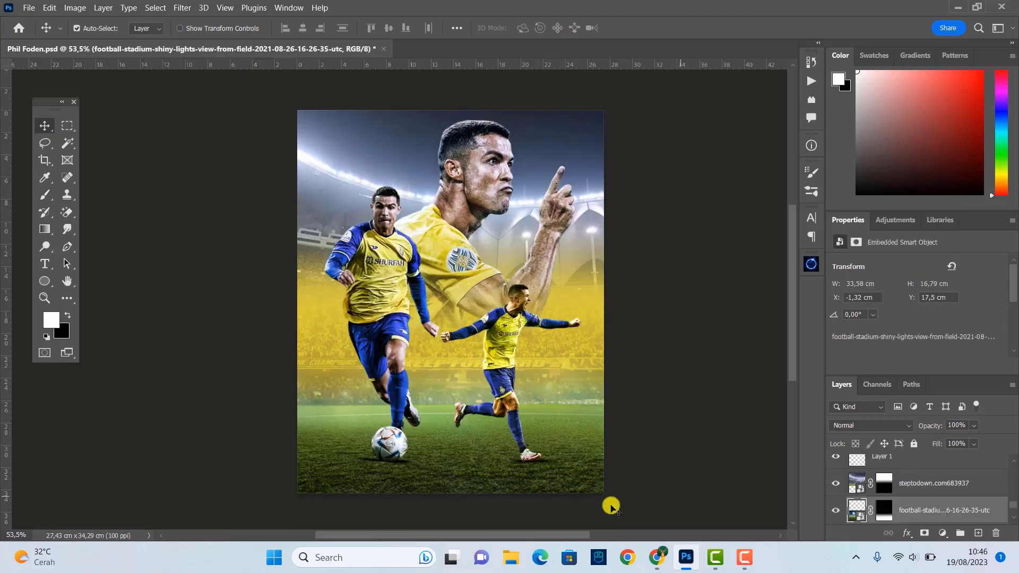
{"action": "left_click", "coordinate": [942, 532]}
{"action": "left_click", "coordinate": [943, 398]}
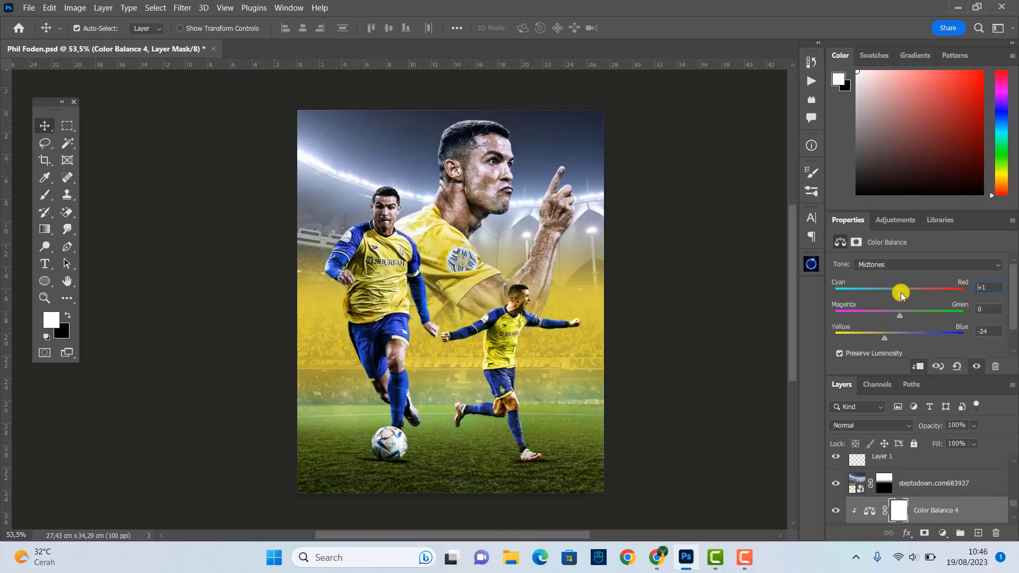
{"action": "mouse_move", "coordinate": [900, 325]}
{"action": "left_mouse_down"}
{"action": "mouse_move", "coordinate": [916, 333]}
{"action": "mouse_move", "coordinate": [906, 314]}
{"action": "mouse_move", "coordinate": [889, 339]}
{"action": "left_mouse_up"}
{"action": "left_click", "coordinate": [886, 265]}
{"action": "left_click", "coordinate": [869, 295]}
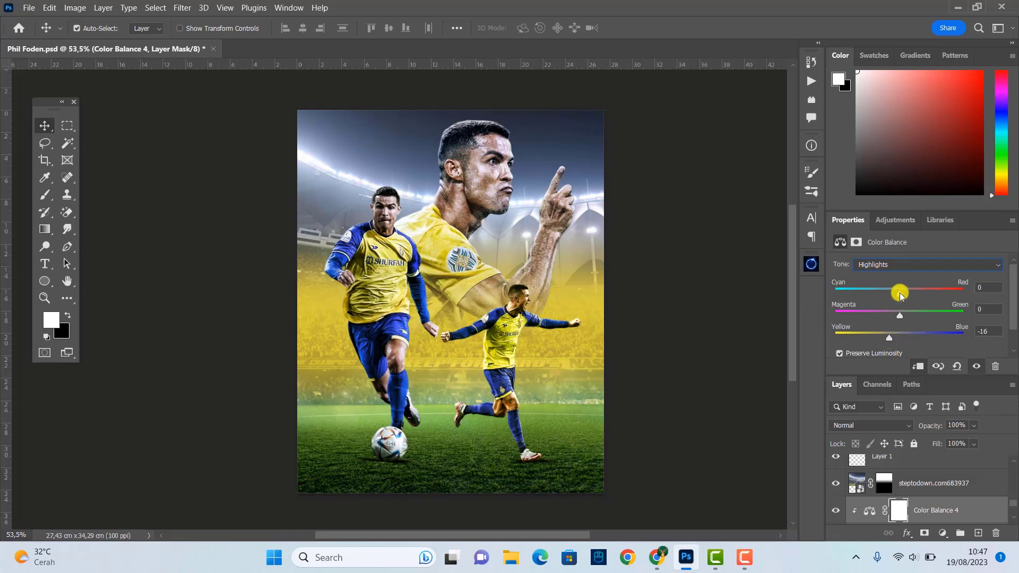
{"action": "left_click", "coordinate": [695, 270]}
{"action": "scroll", "coordinate": [699, 269], "scroll_direction": "up", "scroll_amount": 1}
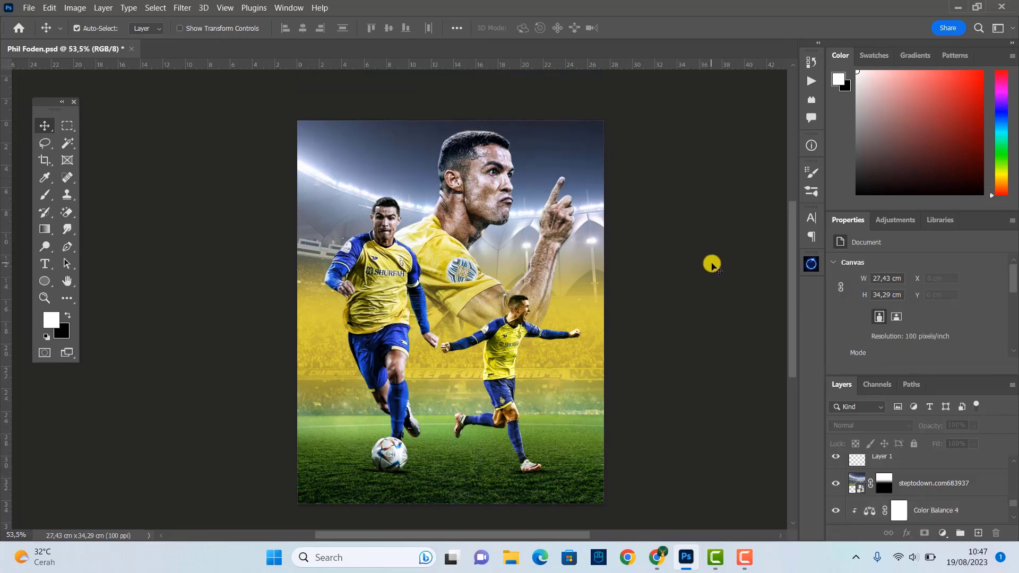
Add Gradient Map 1 and edit its gradient to run from blue to yellow.
{"action": "left_click", "coordinate": [942, 532]}
{"action": "left_click", "coordinate": [875, 551]}
{"action": "left_click", "coordinate": [834, 291]}
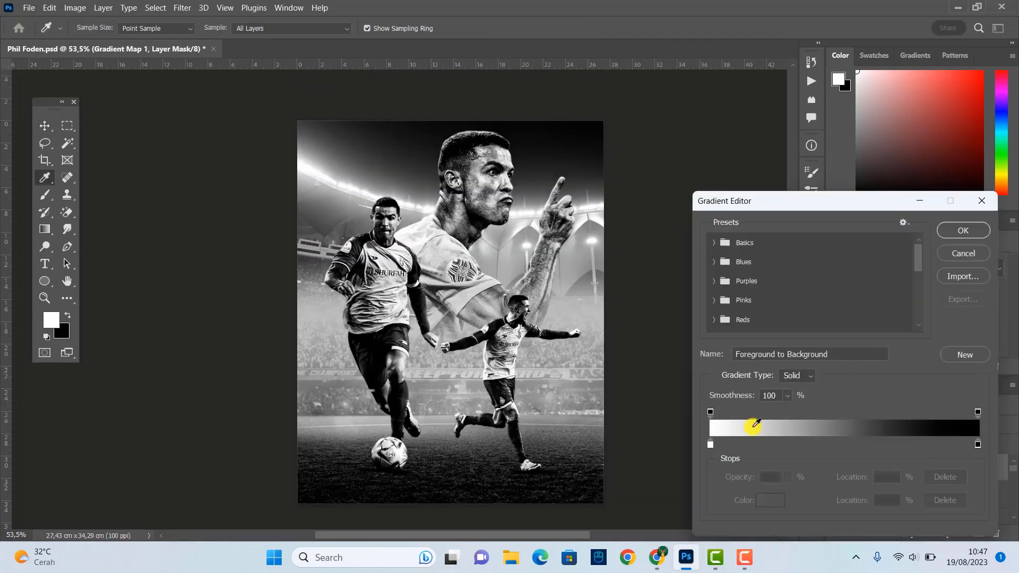
{"action": "double_click", "coordinate": [713, 446]}
{"action": "left_click", "coordinate": [728, 460]}
{"action": "left_click", "coordinate": [835, 305]}
{"action": "left_click", "coordinate": [866, 444]}
{"action": "left_click", "coordinate": [770, 499]}
{"action": "left_click", "coordinate": [682, 364]}
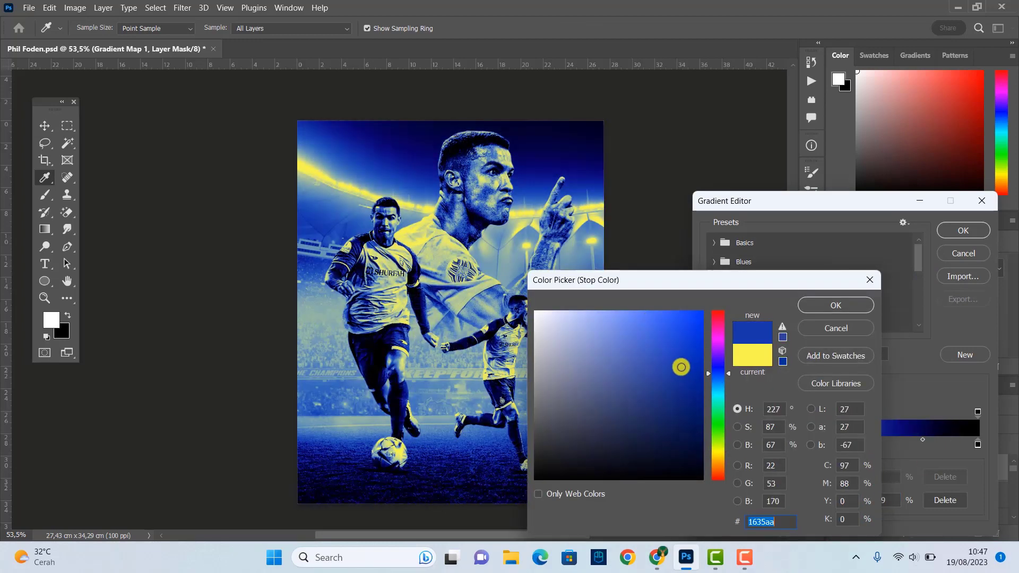
{"action": "left_click", "coordinate": [835, 306]}
{"action": "double_click", "coordinate": [979, 445]}
{"action": "left_click", "coordinate": [835, 304]}
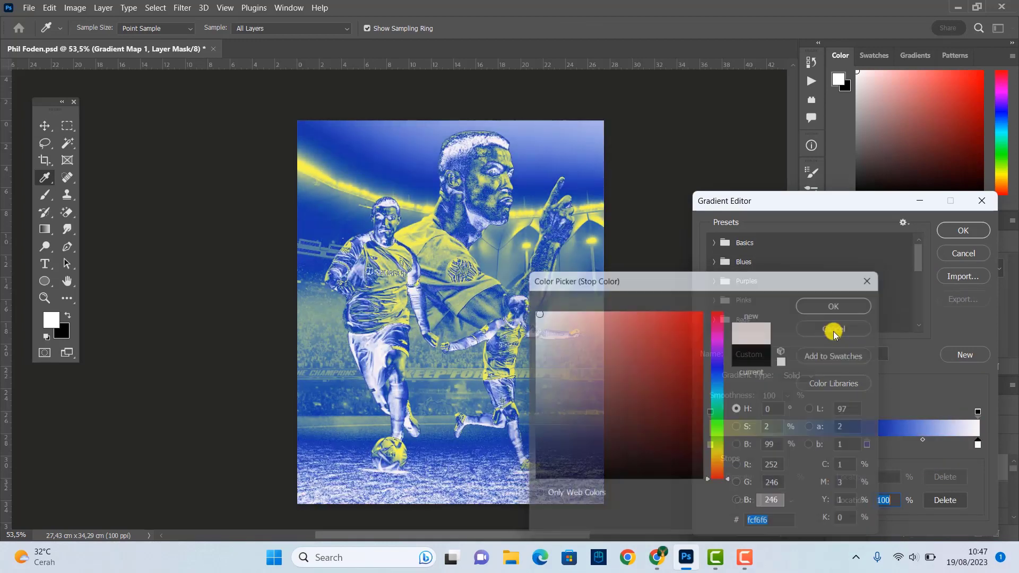
{"action": "left_click", "coordinate": [963, 230]}
Blend Gradient Map 1 as Hard Light at 24% opacity and 38% fill, then add a Color Lookup layer.
{"action": "left_click", "coordinate": [862, 425]}
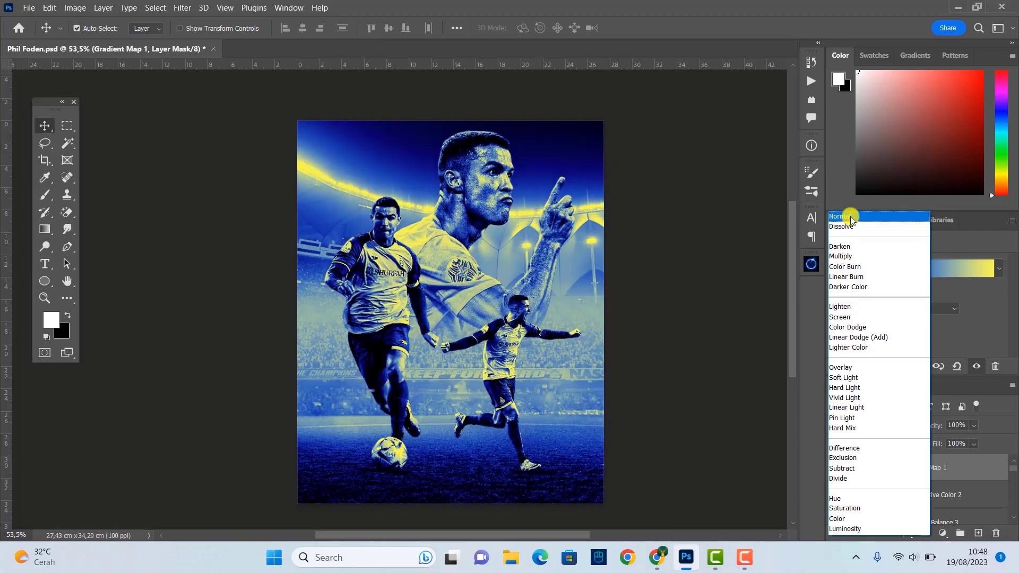
{"action": "left_click", "coordinate": [849, 348]}
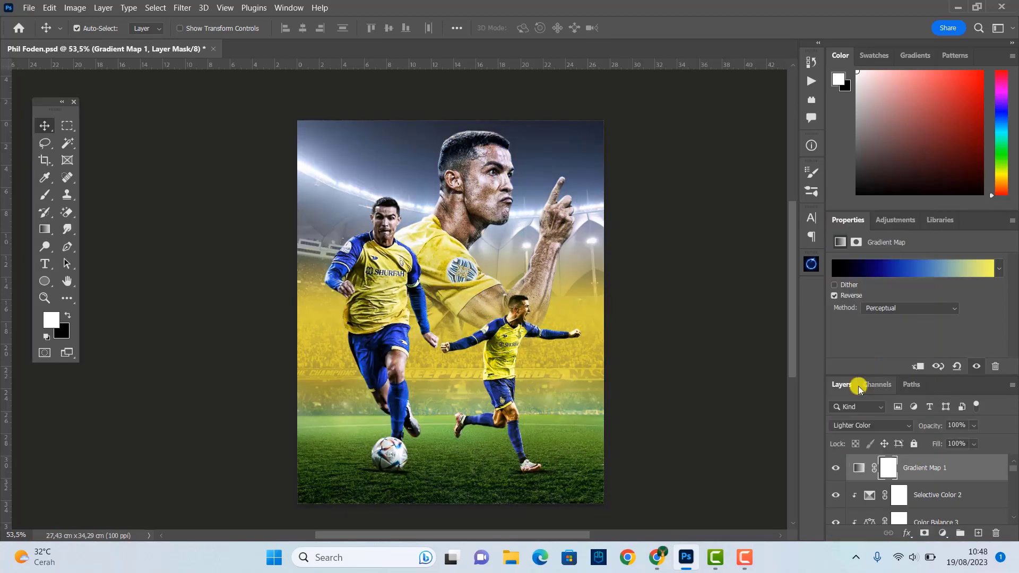
{"action": "left_click", "coordinate": [870, 425]}
{"action": "left_click", "coordinate": [845, 388]}
{"action": "mouse_move", "coordinate": [974, 425]}
{"action": "left_mouse_down"}
{"action": "mouse_move", "coordinate": [941, 445]}
{"action": "mouse_move", "coordinate": [950, 455]}
{"action": "left_mouse_up"}
{"action": "left_click", "coordinate": [838, 471]}
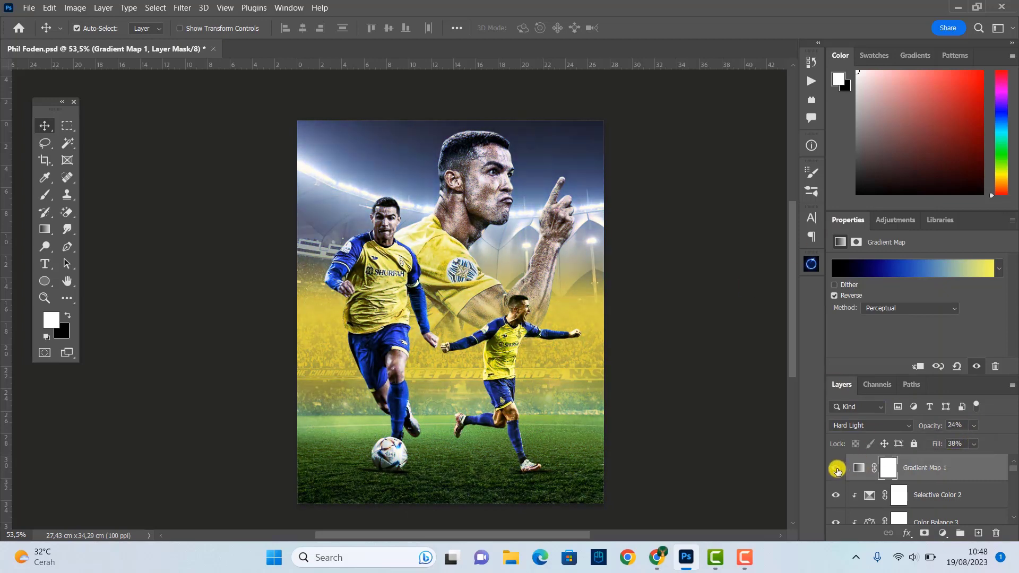
{"action": "left_click", "coordinate": [942, 533]}
{"action": "left_click", "coordinate": [932, 464]}
Load FallColors.look into Color Lookup 1 at 42% opacity.
{"action": "left_click", "coordinate": [923, 265]}
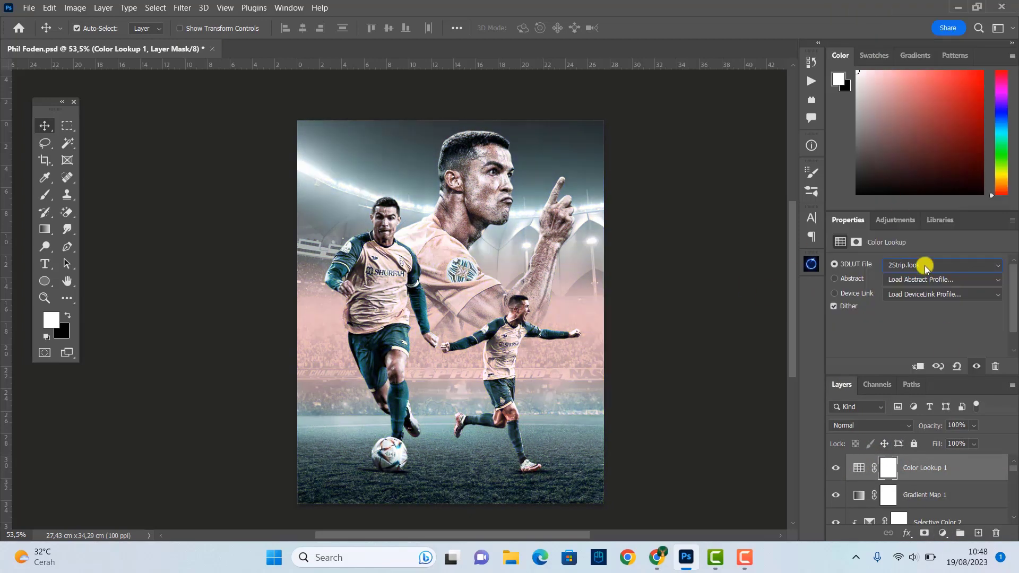
{"action": "key", "text": "Down"}
{"action": "key", "text": "Down"}
{"action": "key", "text": "Down"}
{"action": "key", "text": "Down"}
{"action": "key", "text": "Down"}
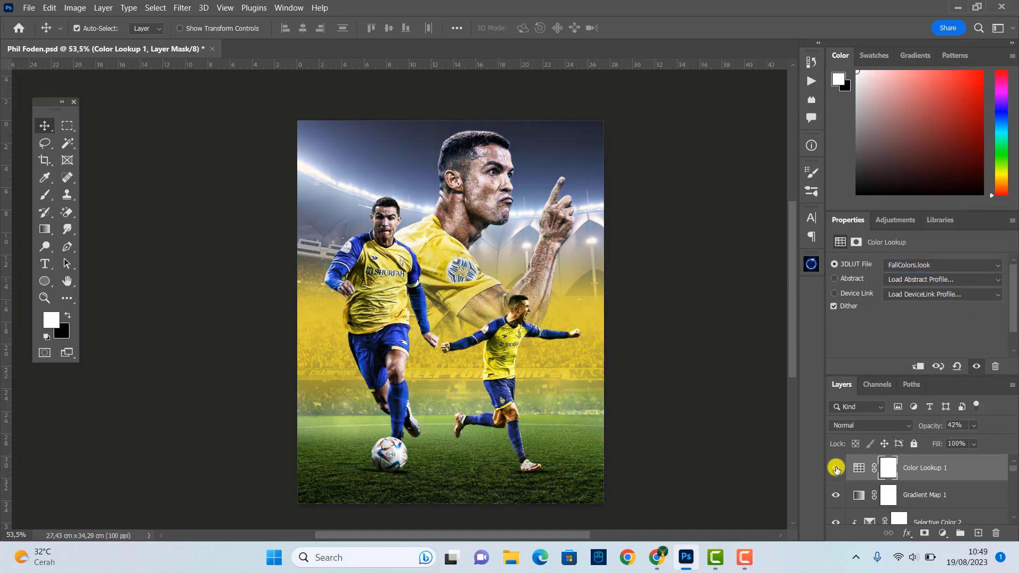
{"action": "left_click", "coordinate": [943, 533]}
Add Color Lookup 2 with Moonlight.3DL in Hard Light at reduced fill, plus a new top layer.
{"action": "left_click", "coordinate": [932, 464]}
{"action": "left_click", "coordinate": [942, 265]}
{"action": "left_click", "coordinate": [917, 250]}
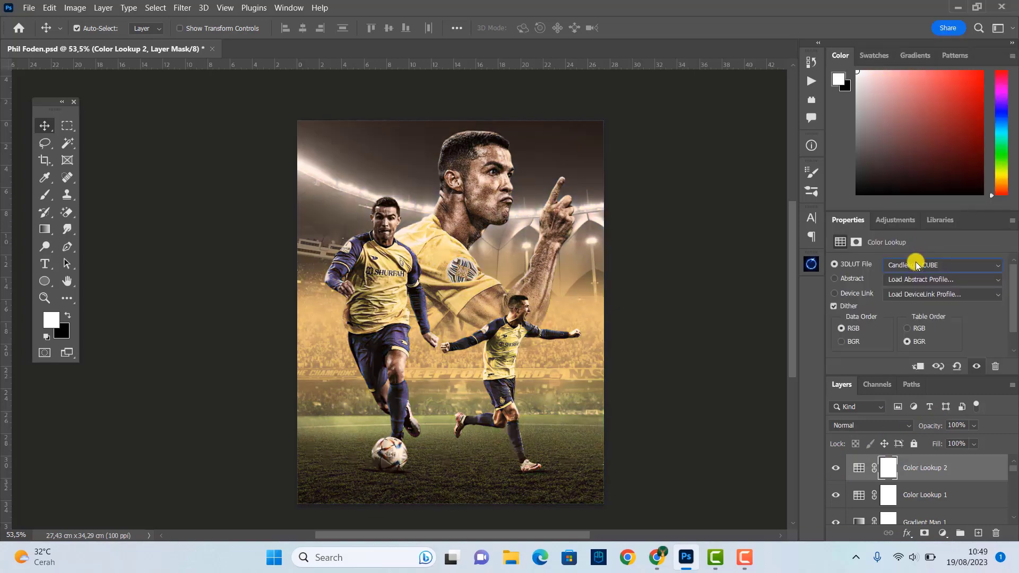
{"action": "key", "text": "Down"}
{"action": "key", "text": "Down"}
{"action": "key", "text": "Down"}
{"action": "key", "text": "Down"}
{"action": "key", "text": "Down"}
{"action": "key", "text": "Down"}
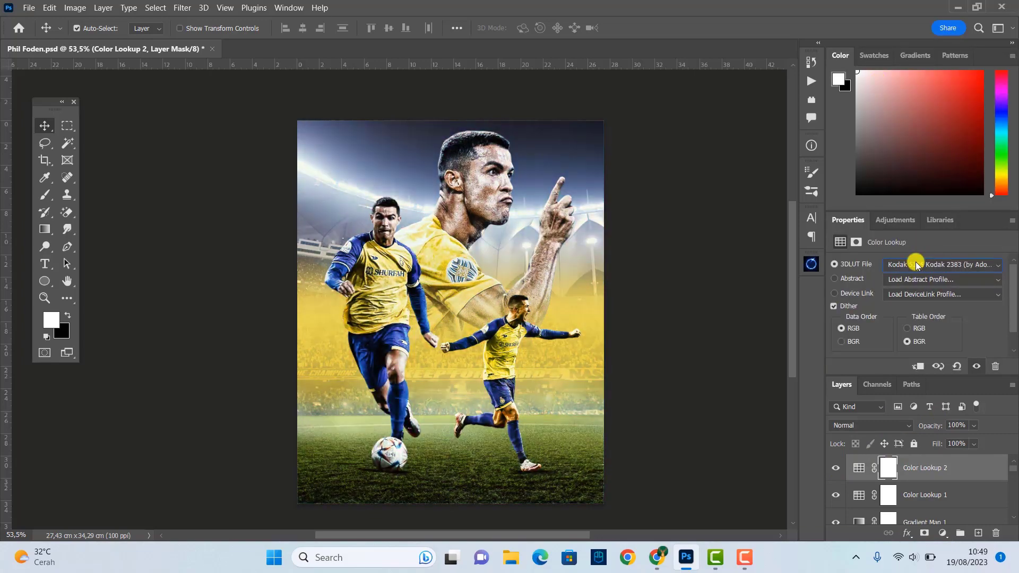
{"action": "key", "text": "Down"}
{"action": "key", "text": "Down"}
{"action": "left_click", "coordinate": [870, 425]}
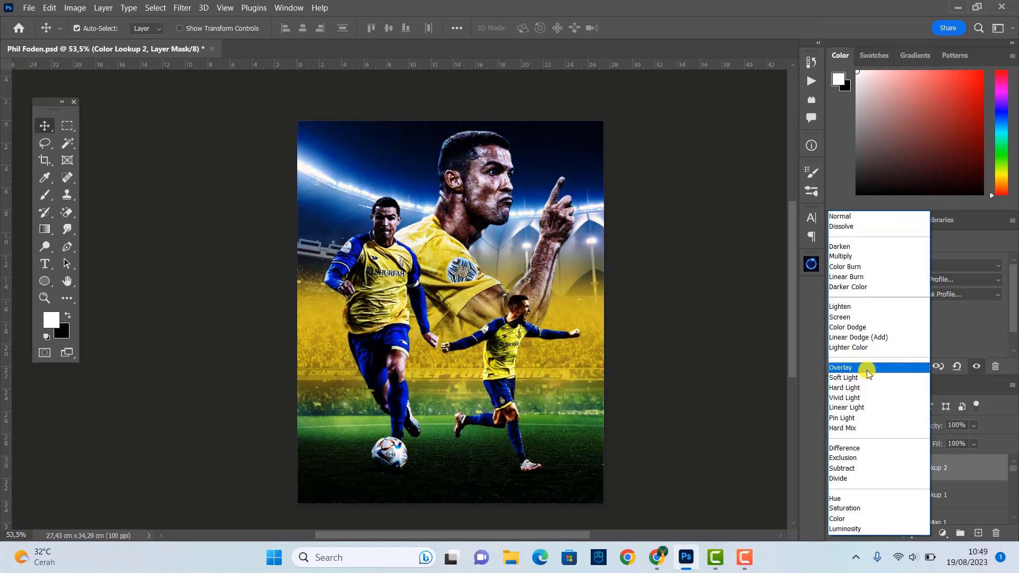
{"action": "left_click", "coordinate": [849, 388]}
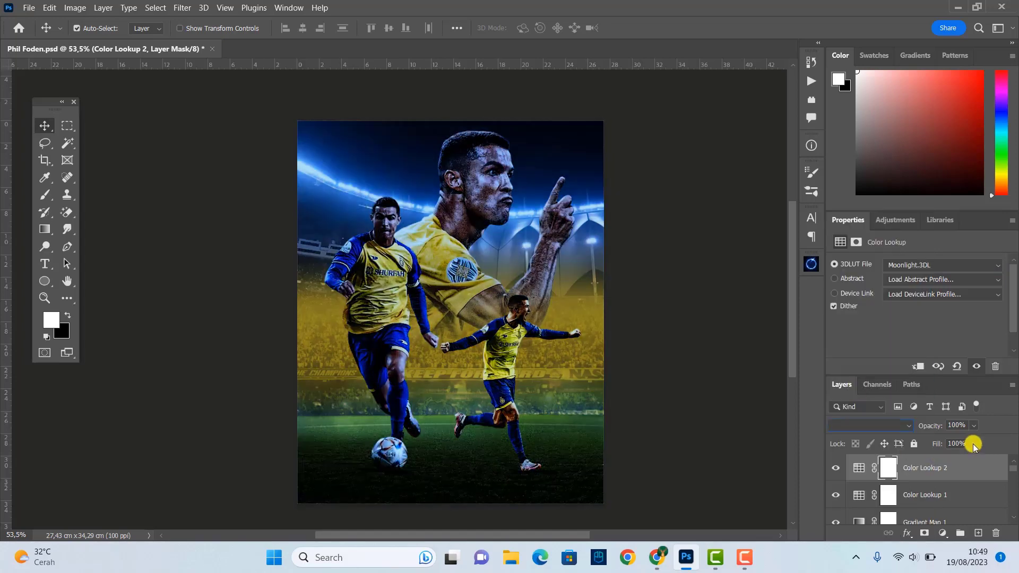
{"action": "left_click_drag", "start_coordinate": [974, 446], "coordinate": [950, 456]}
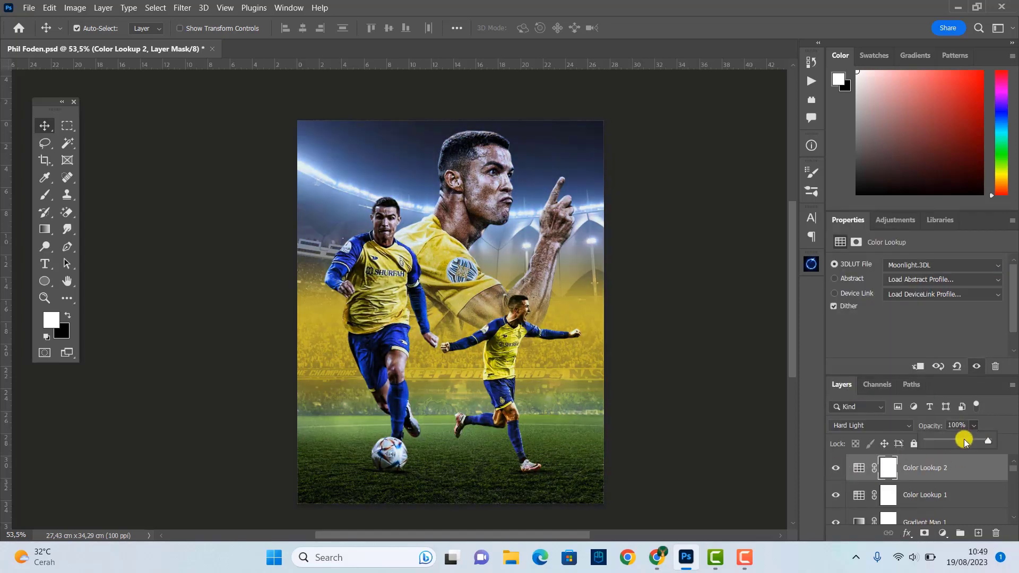
{"action": "left_click", "coordinate": [978, 533]}
Stamp all visible layers into merged Layer 7.
{"action": "key", "text": "ctrl+shift+alt+e"}
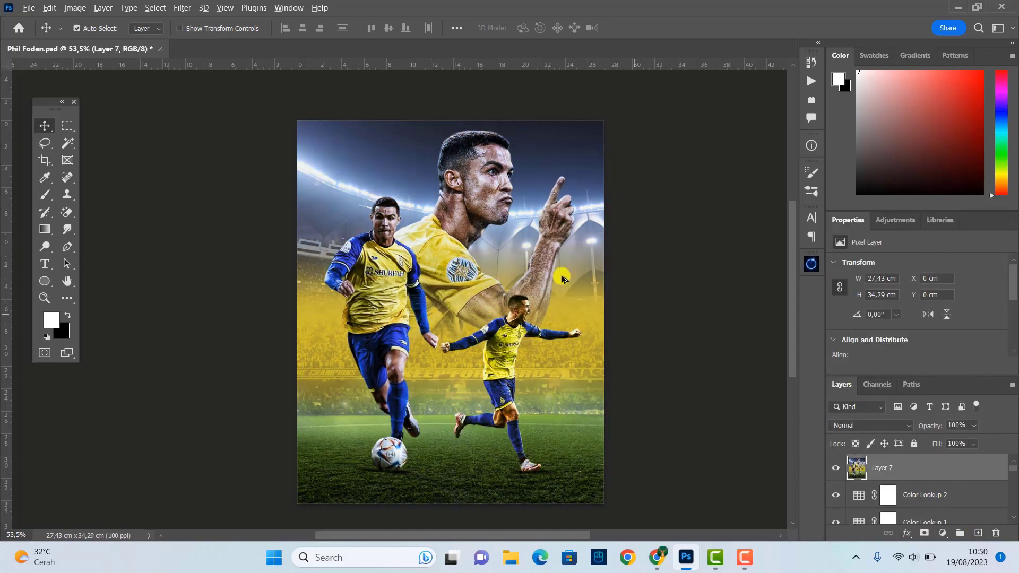
{"action": "scroll", "coordinate": [650, 180], "scroll_direction": "up", "scroll_amount": 2}
{"action": "key", "text": "ctrl+shift+a"}
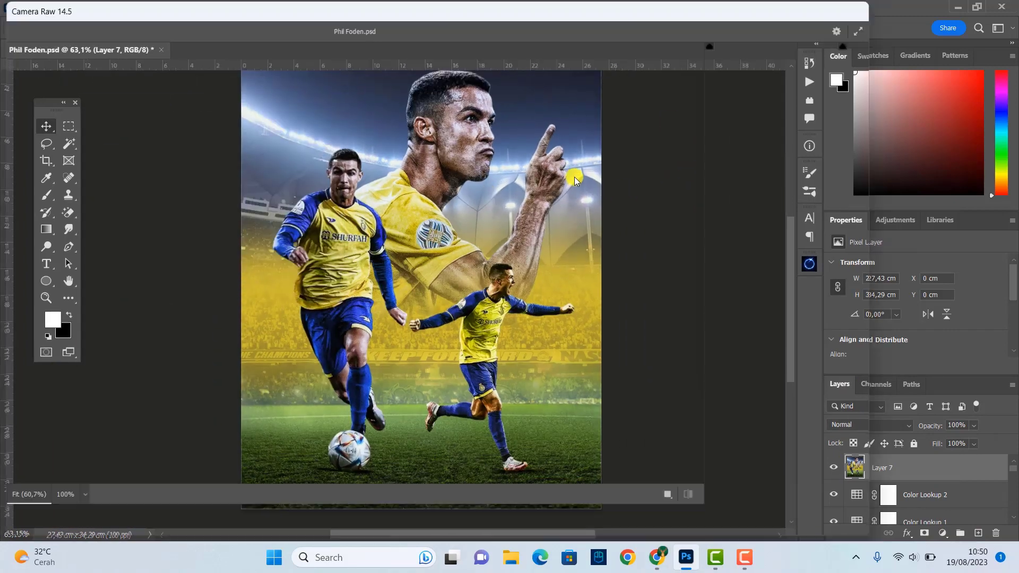
In Camera Raw, set temperature +11, vibrance -14 and clarity +21.
{"action": "left_click", "coordinate": [719, 167]}
{"action": "left_click_drag", "start_coordinate": [777, 213], "coordinate": [782, 208]}
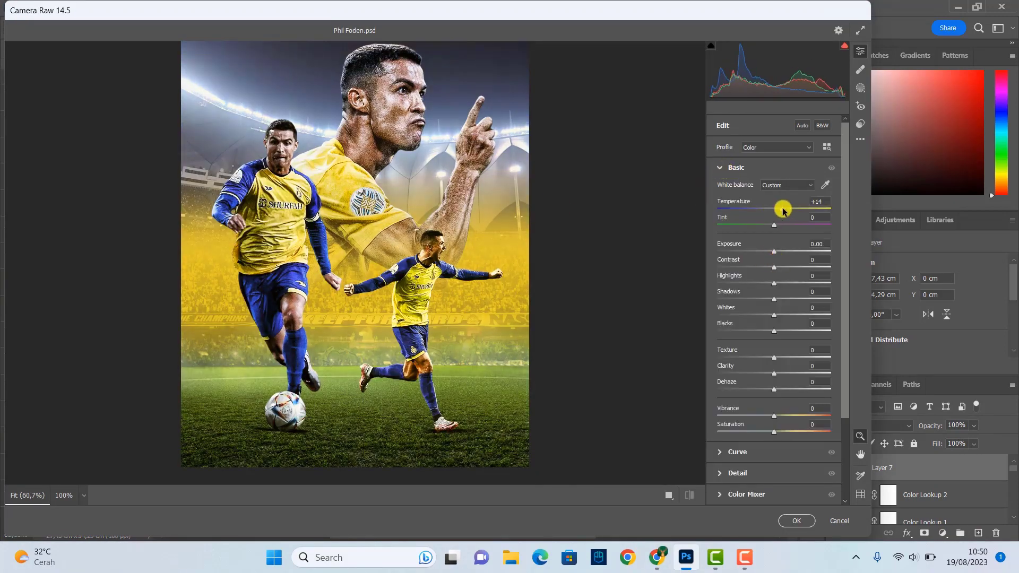
{"action": "left_click_drag", "start_coordinate": [775, 416], "coordinate": [766, 416]}
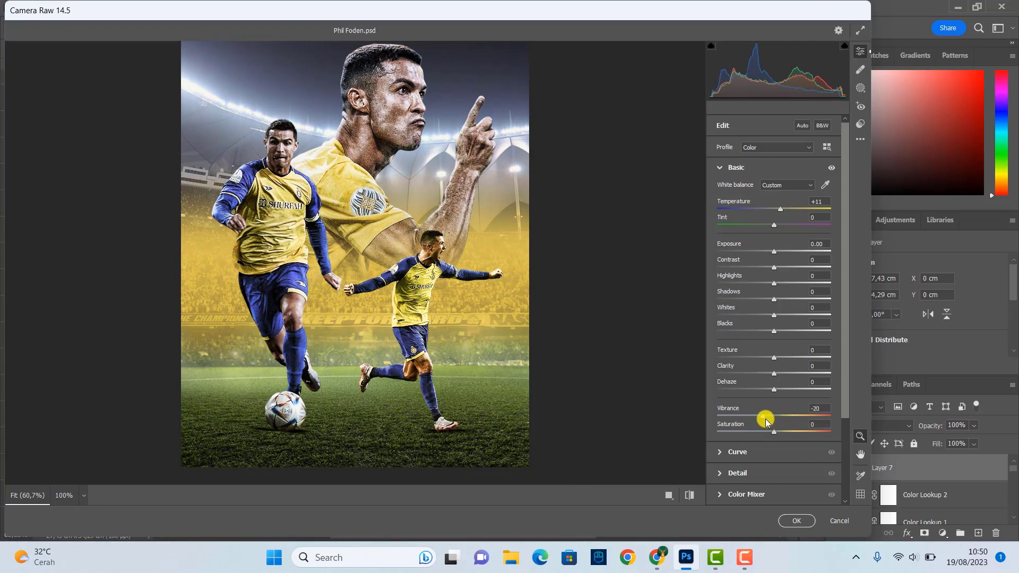
{"action": "left_click_drag", "start_coordinate": [774, 373], "coordinate": [789, 375]}
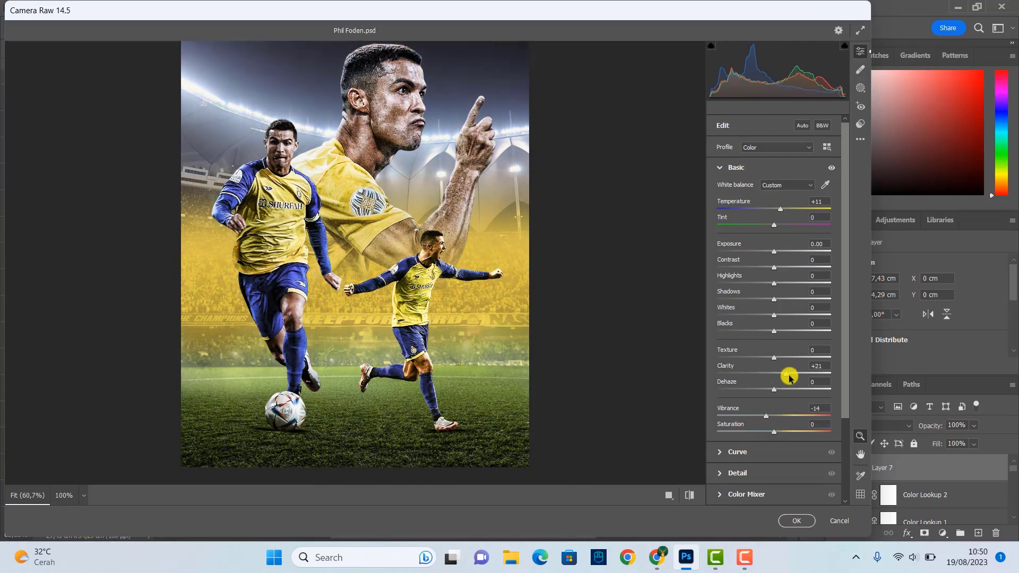
{"action": "left_click", "coordinate": [724, 473]}
Add -19 vignetting, lower the tone curve lights, and apply the Camera Raw filter.
{"action": "left_click", "coordinate": [728, 433]}
{"action": "left_click_drag", "start_coordinate": [728, 361], "coordinate": [765, 363]}
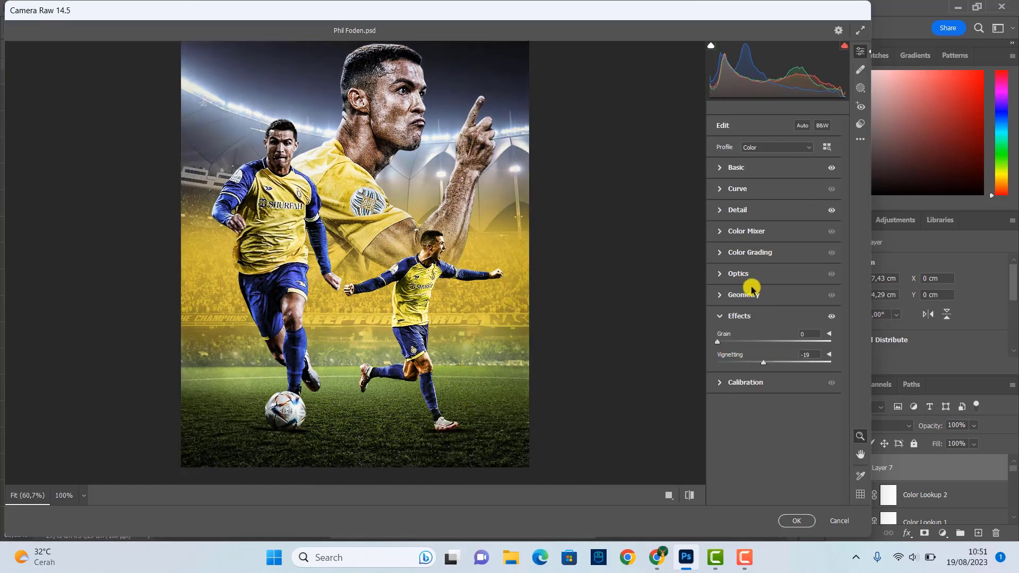
{"action": "left_click", "coordinate": [737, 188]}
{"action": "mouse_move", "coordinate": [773, 414]}
{"action": "left_mouse_down"}
{"action": "mouse_move", "coordinate": [762, 409]}
{"action": "mouse_move", "coordinate": [780, 412]}
{"action": "mouse_move", "coordinate": [761, 386]}
{"action": "left_mouse_up"}
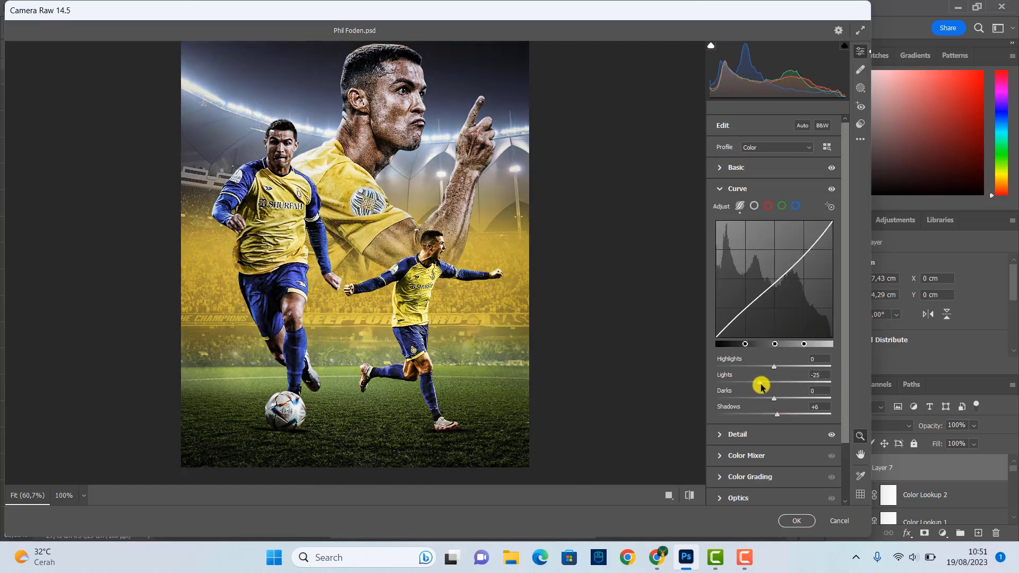
{"action": "left_click", "coordinate": [738, 497]}
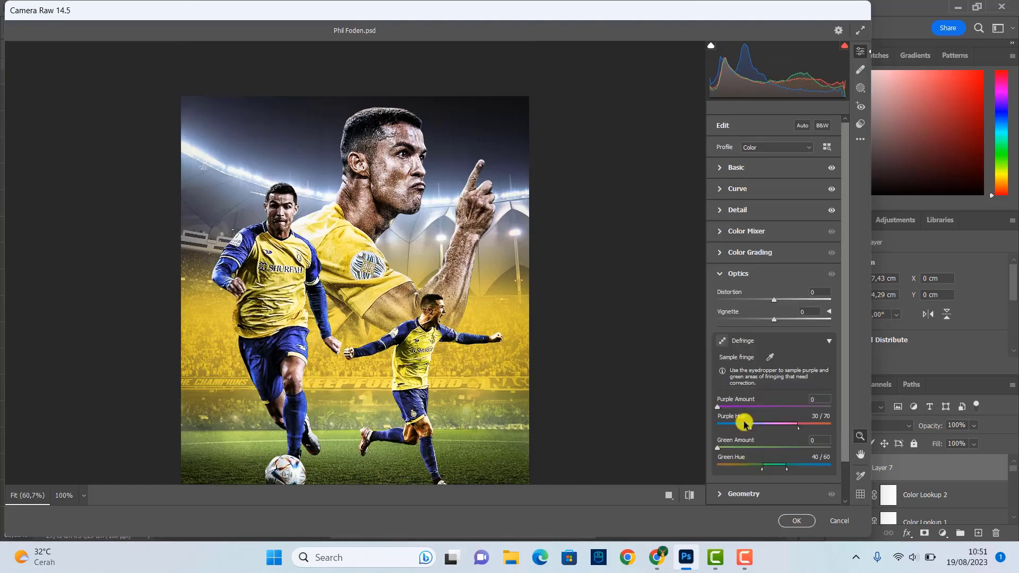
{"action": "left_click", "coordinate": [796, 520]}
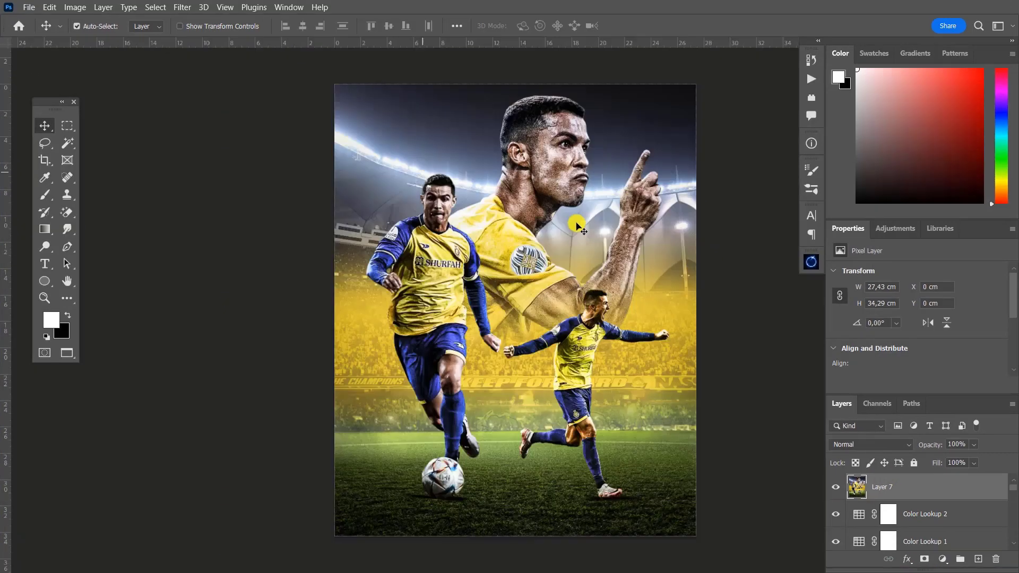
{"action": "scroll", "coordinate": [577, 225], "scroll_direction": "up", "scroll_amount": 2}
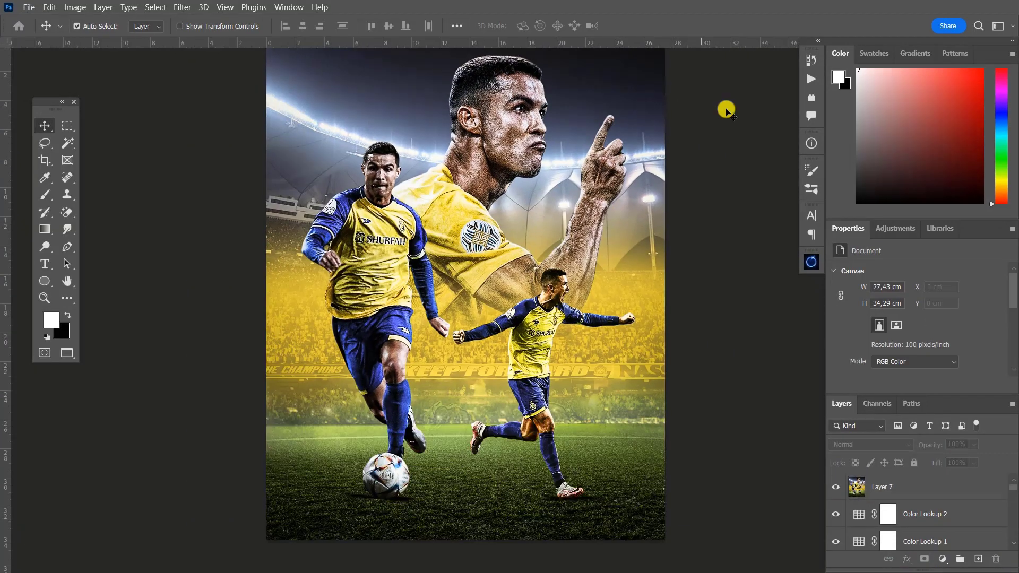